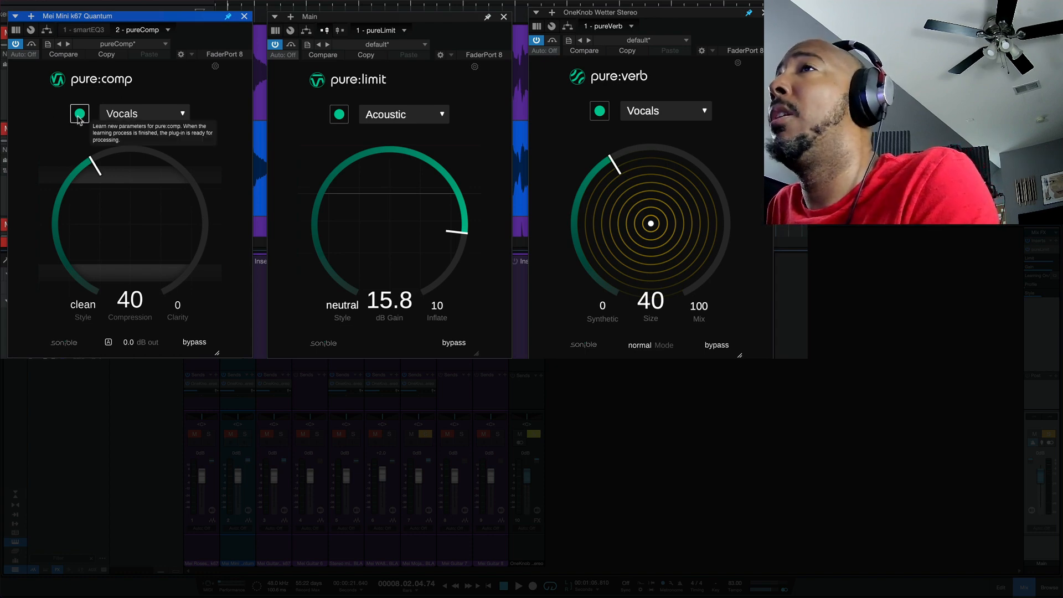
Browse the source profiles available in pure:comp and keep the Vocals profile
left_click(169, 115)
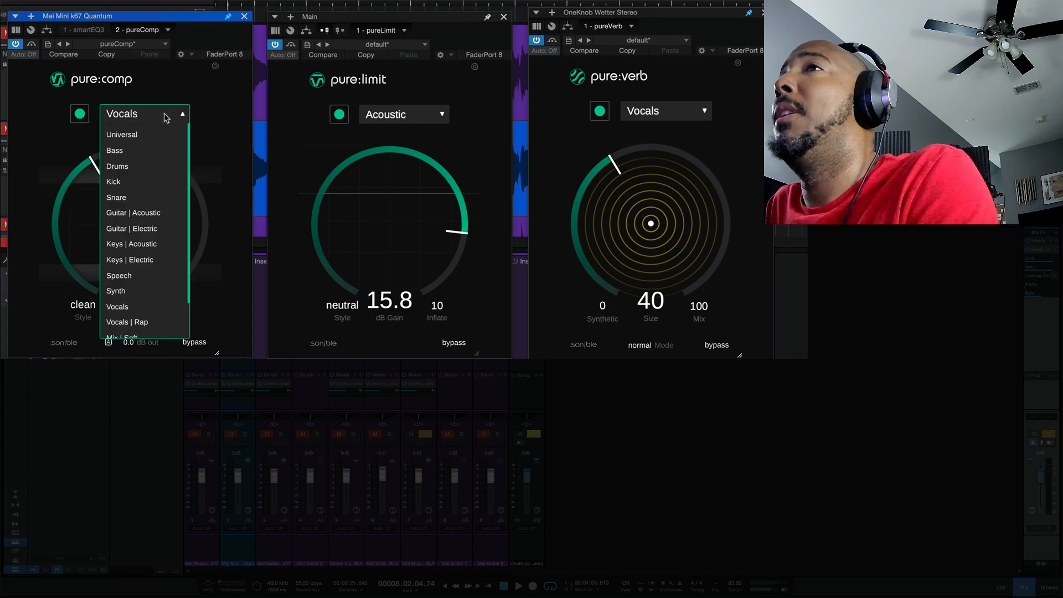
scroll(142, 276, "down", 3)
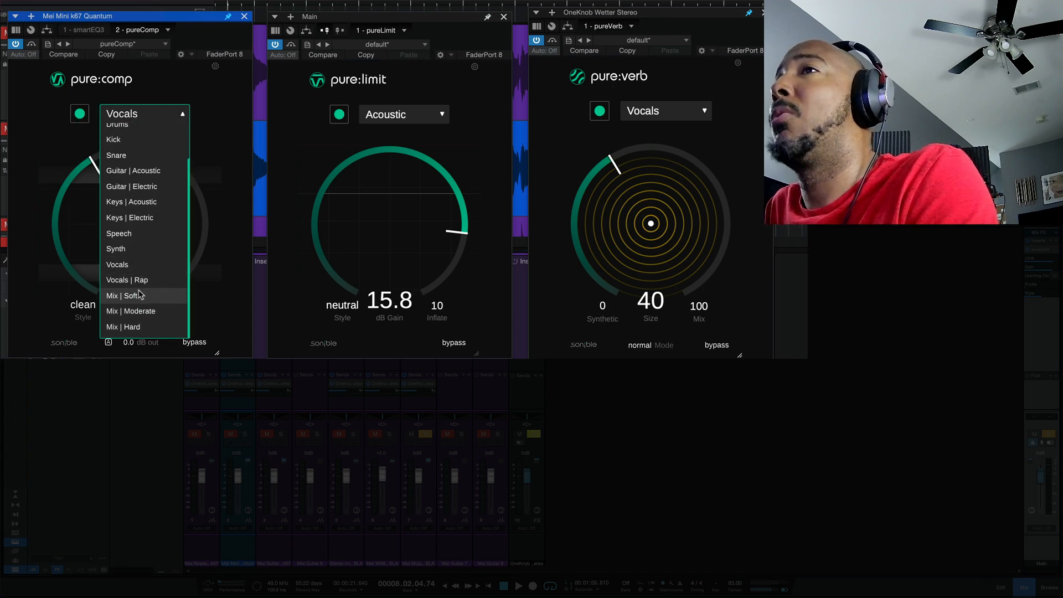
scroll(140, 279, "up", 3)
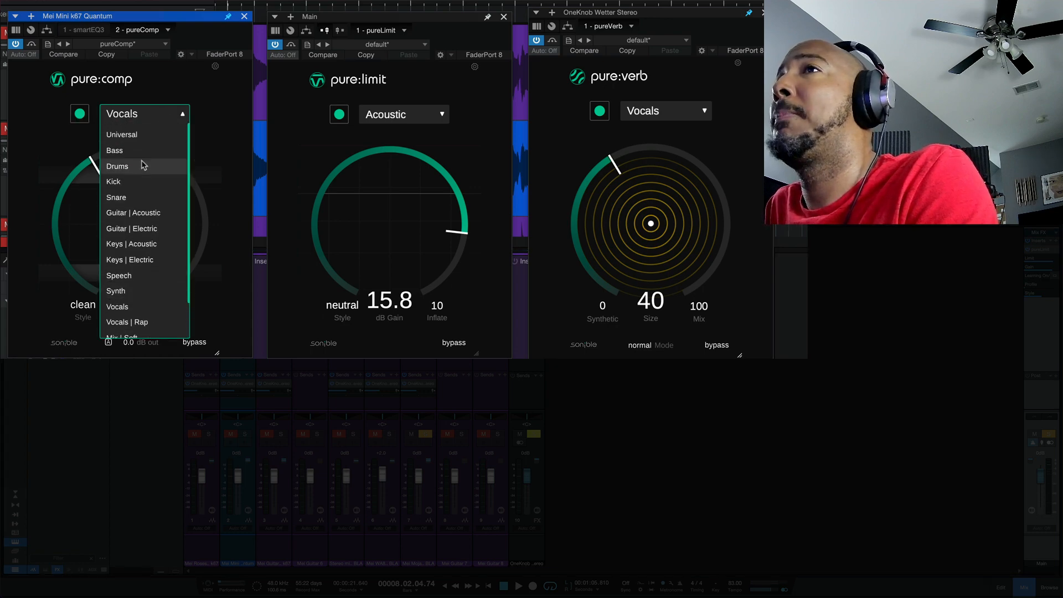
left_click(142, 306)
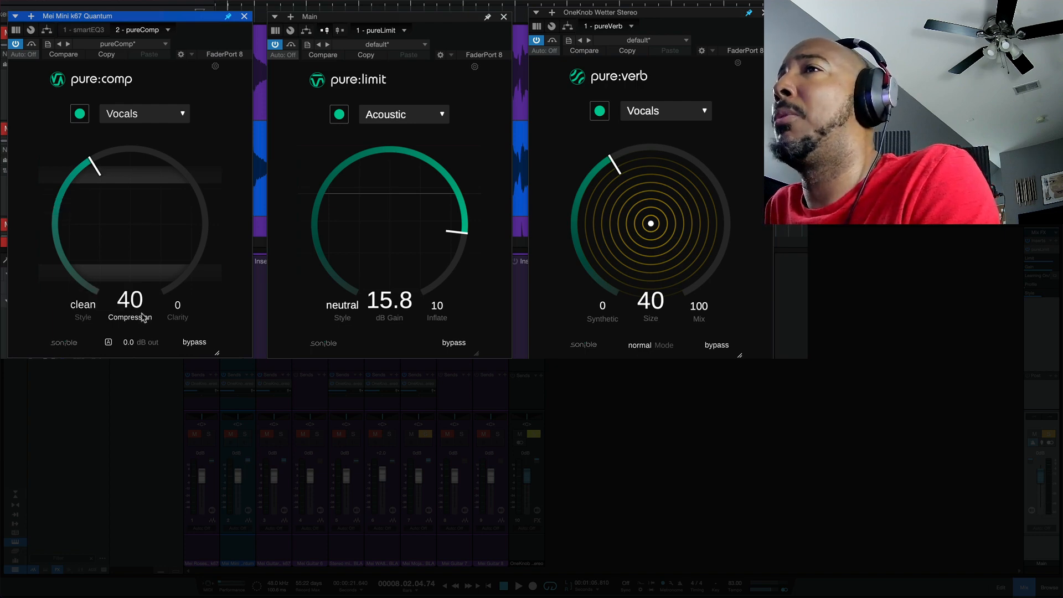
Adjust pure:comp with compression at 40, then cycle its style through clean and mixed, ending on dirty
left_click_drag(144, 324, 105, 244)
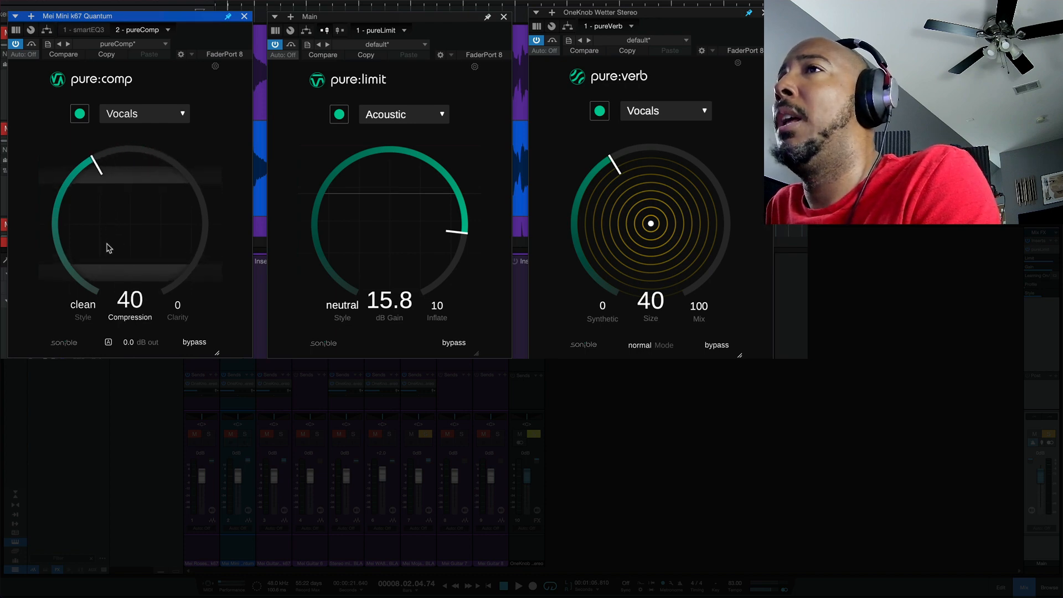
left_click(84, 319)
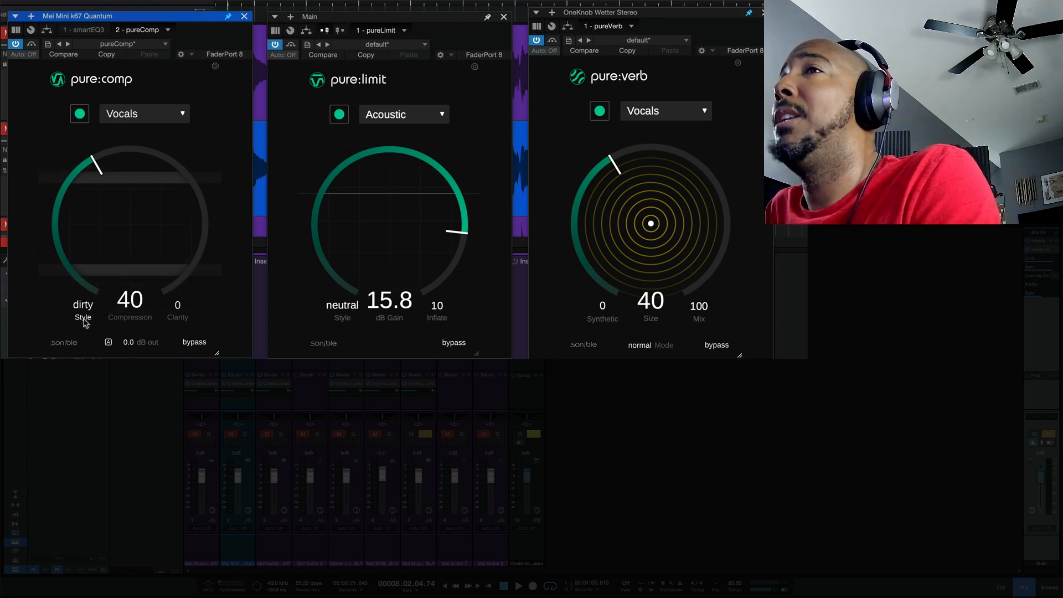
left_click(84, 319)
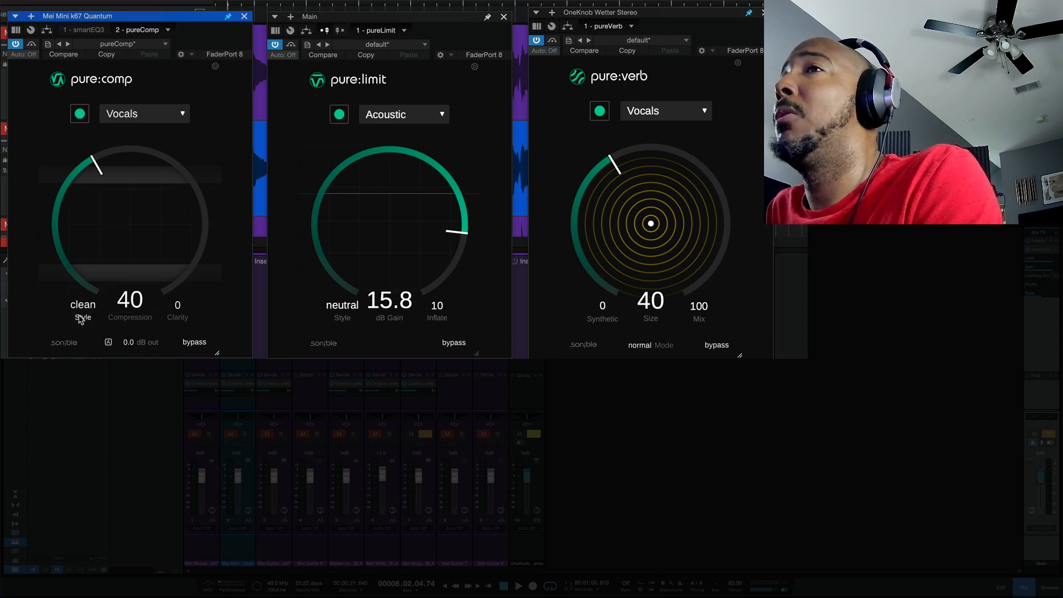
left_click(46, 314)
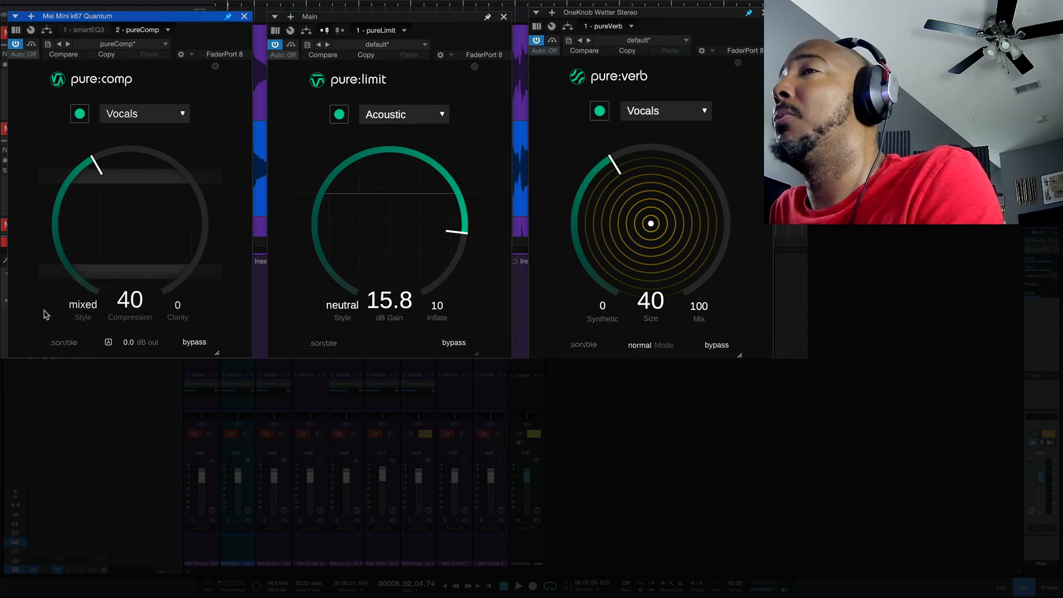
left_click(66, 309)
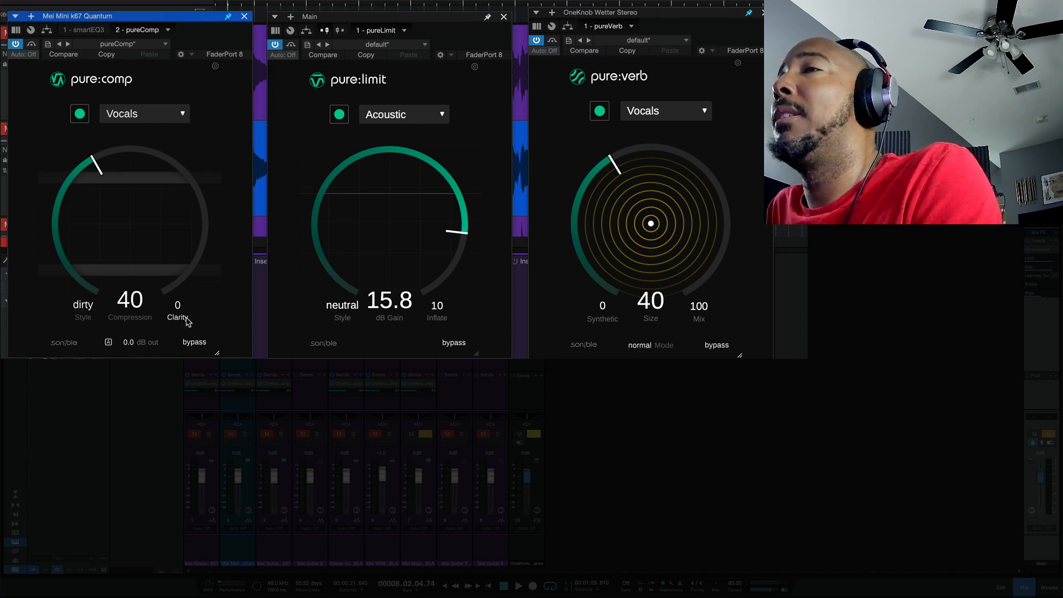
Try raising pure:comp's clarity to 86, and return it to 0
mouse_move(187, 322)
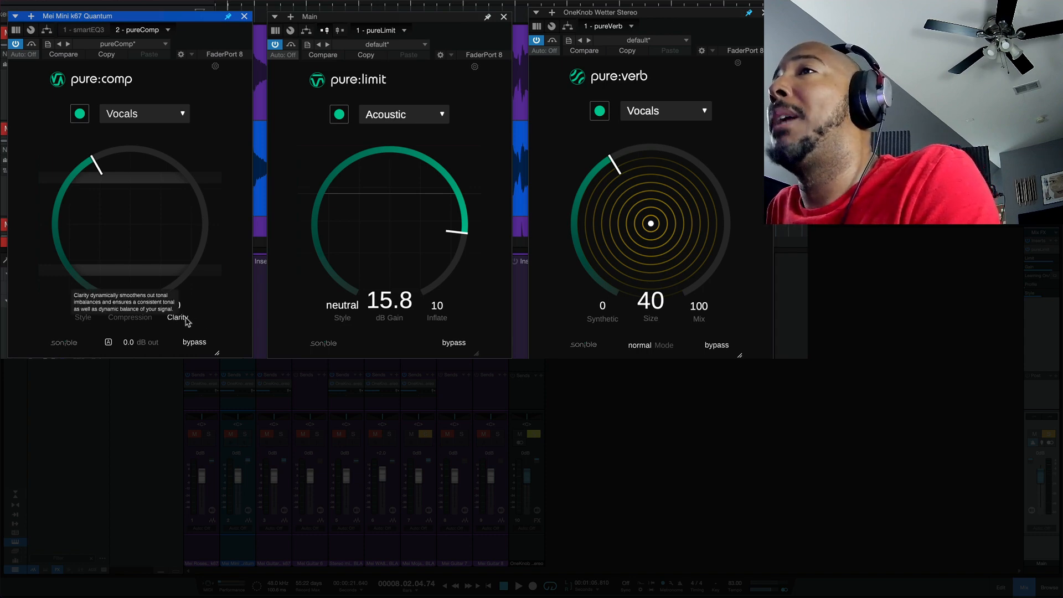
left_click_drag(188, 320, 187, 189)
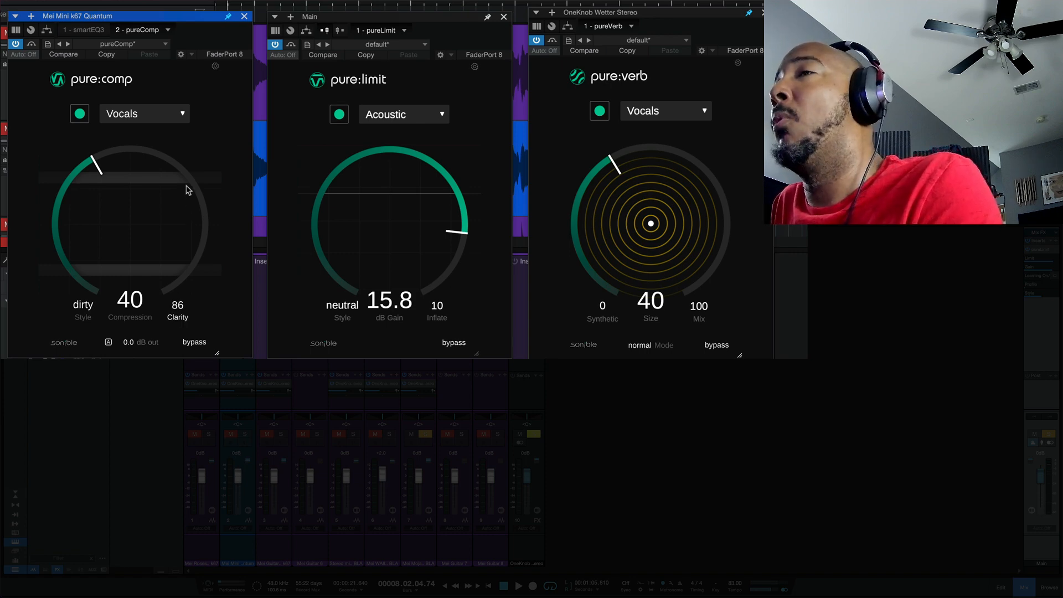
left_click_drag(186, 190, 166, 327)
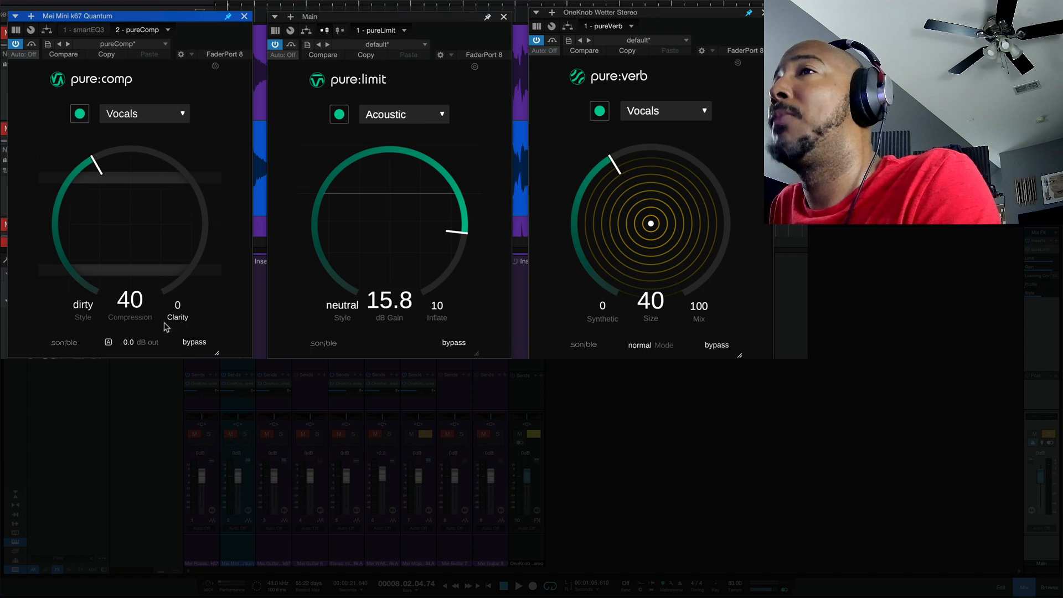
Switch pure:comp's automatic output gain on and off, and do the same with its bypass
left_click(109, 343)
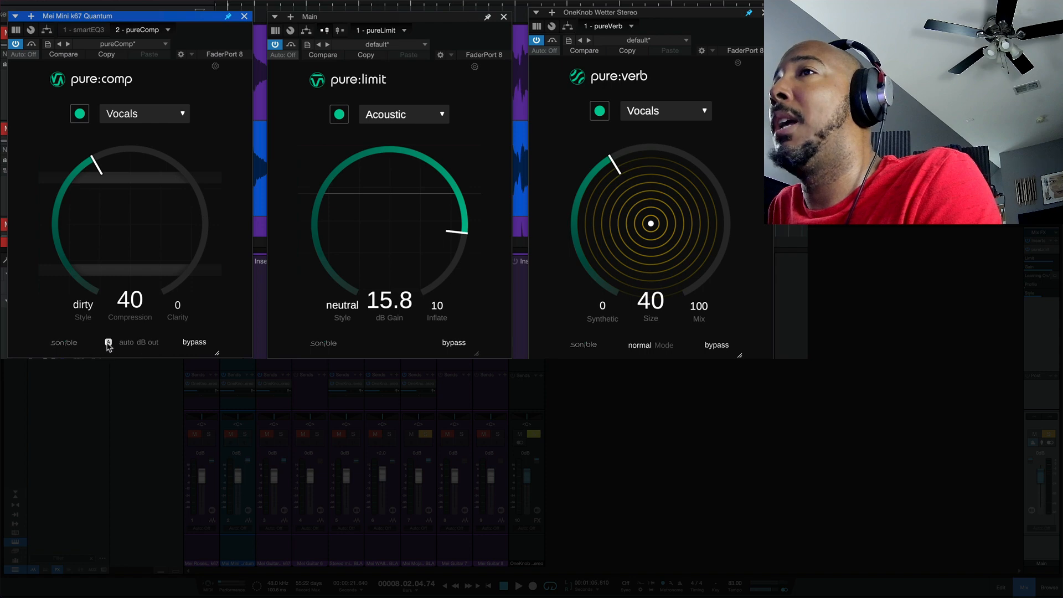
left_click(108, 344)
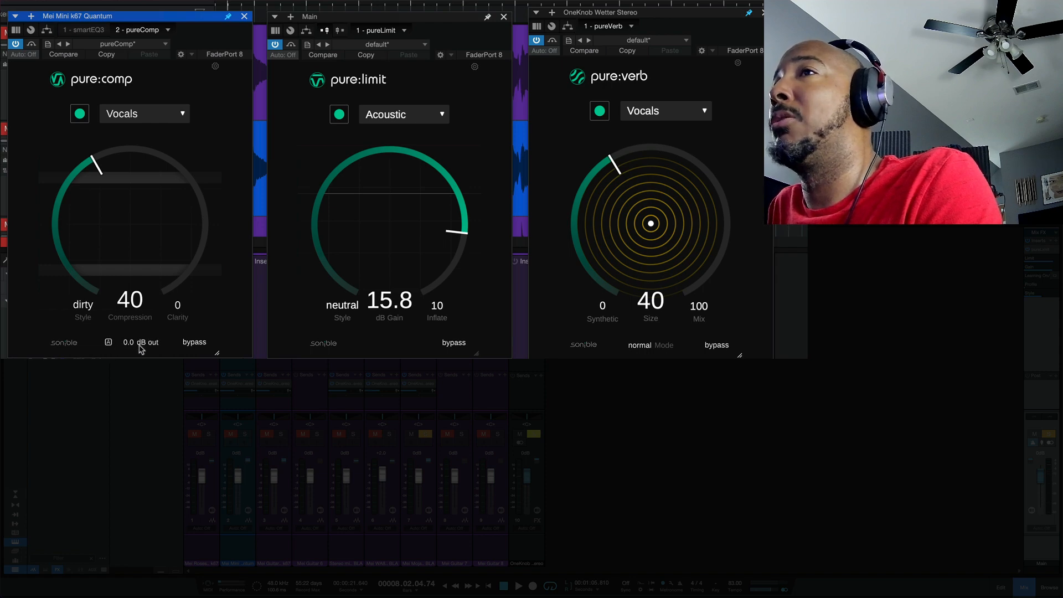
left_click(194, 342)
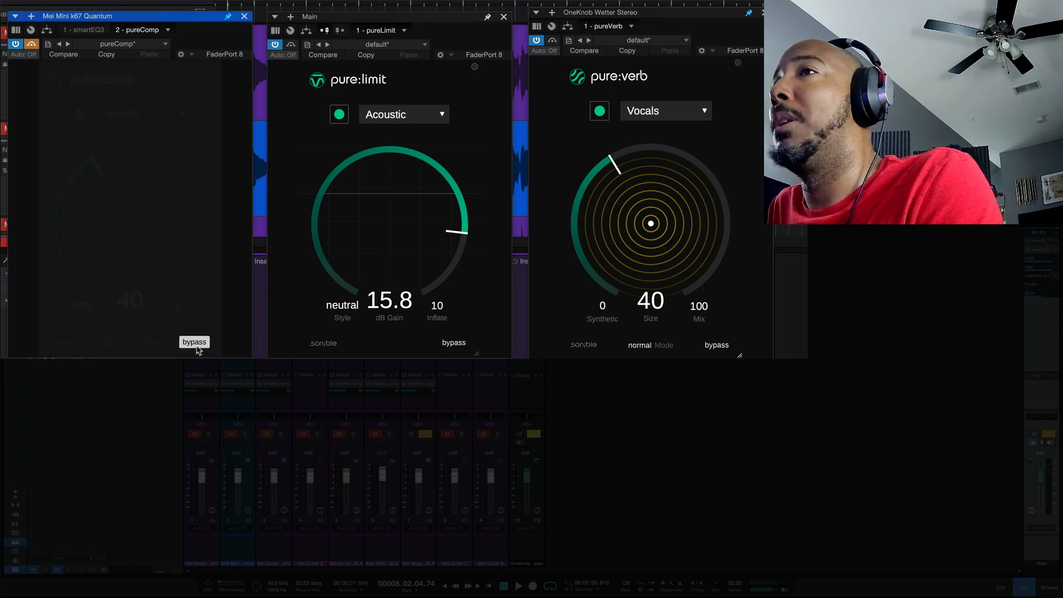
left_click(194, 342)
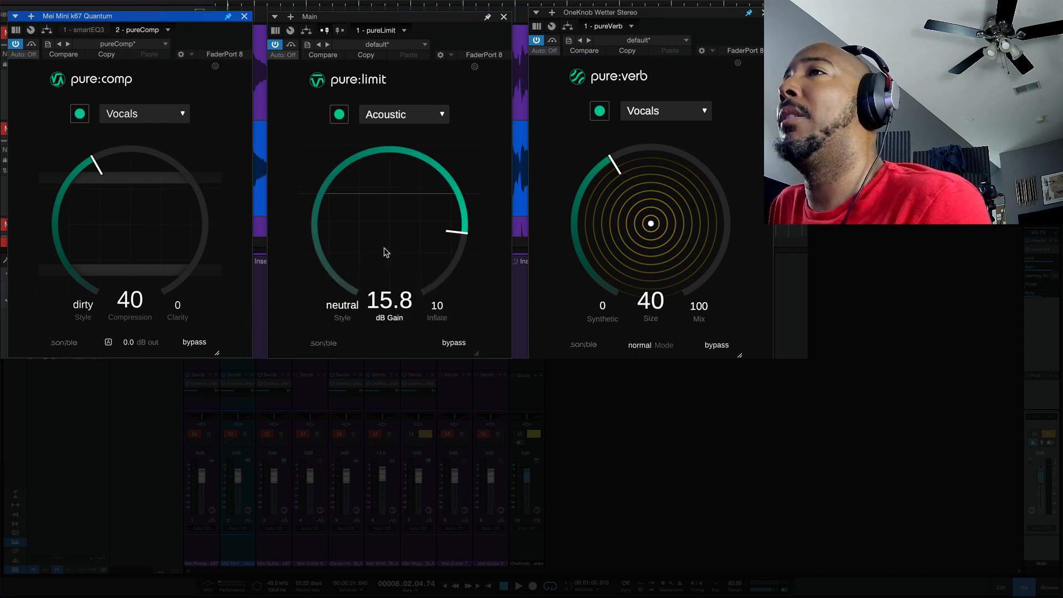
Set pure:limit's gain to 14.9 dB and its inflate amount to 37, with bypass left off
mouse_move(387, 249)
left_mouse_down()
mouse_move(383, 238)
mouse_move(381, 256)
left_mouse_up()
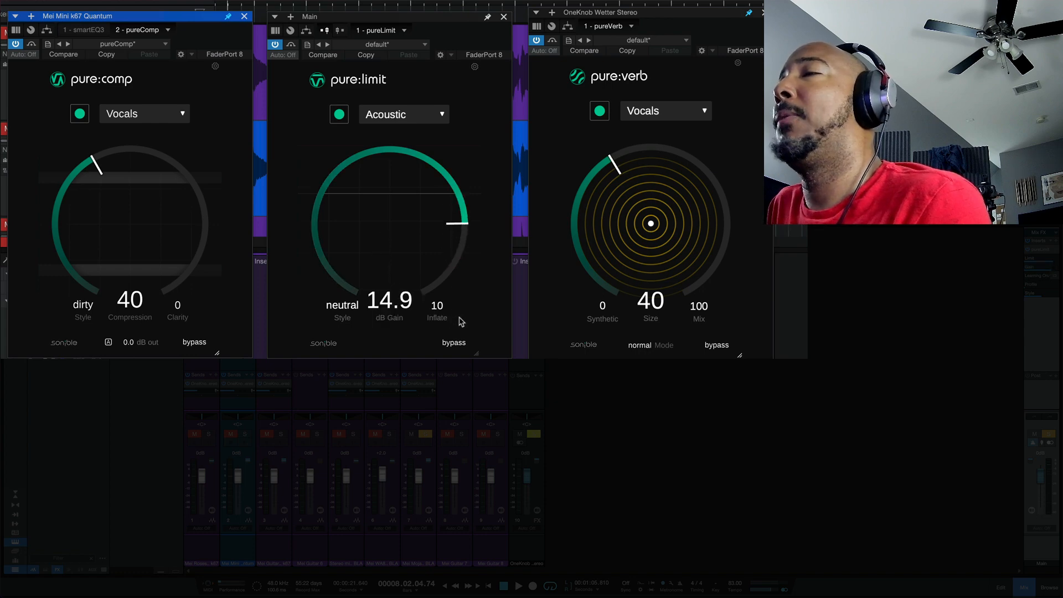
left_click_drag(442, 310, 430, 275)
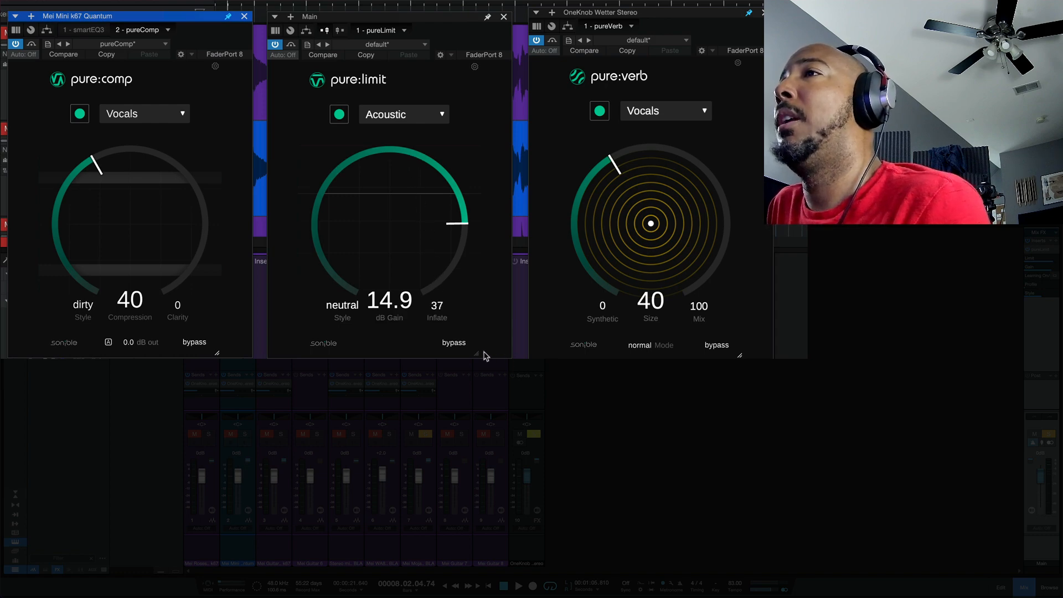
left_click(454, 342)
left_click(454, 343)
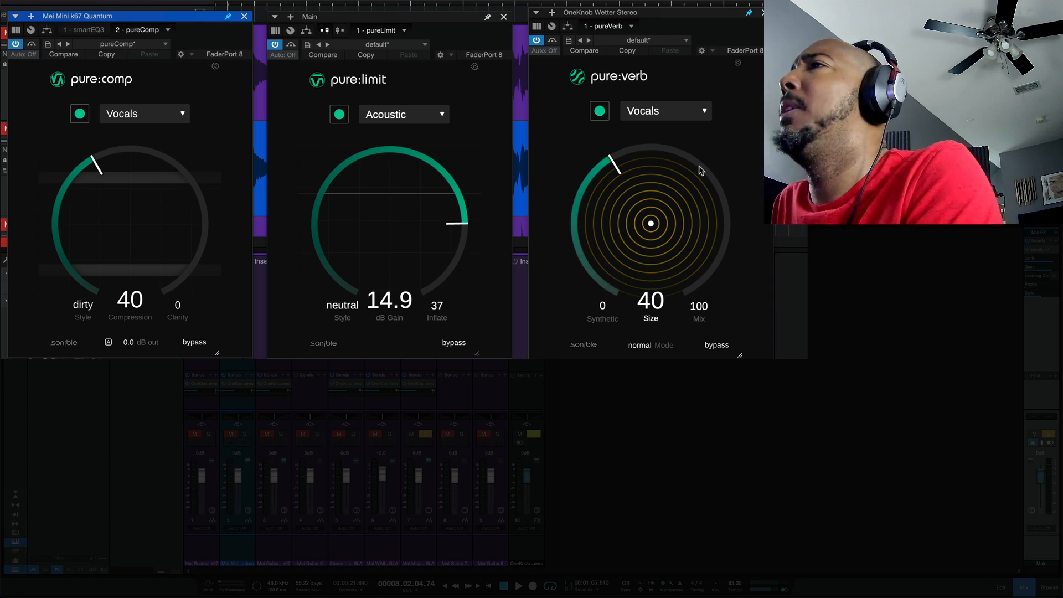
Reduce pure:verb's size to 29, and try its synthetic amount at 100 before returning it to 0
scroll(636, 223, "down", 4)
mouse_move(637, 223)
left_mouse_down()
mouse_move(629, 137)
mouse_move(625, 241)
mouse_move(621, 232)
left_mouse_up()
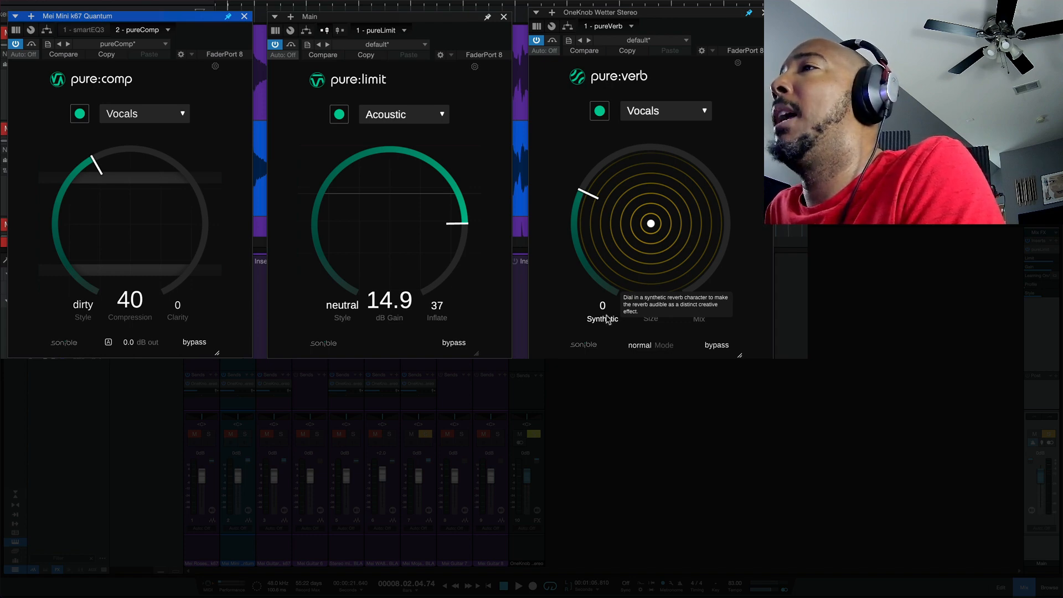
left_click_drag(605, 319, 588, 150)
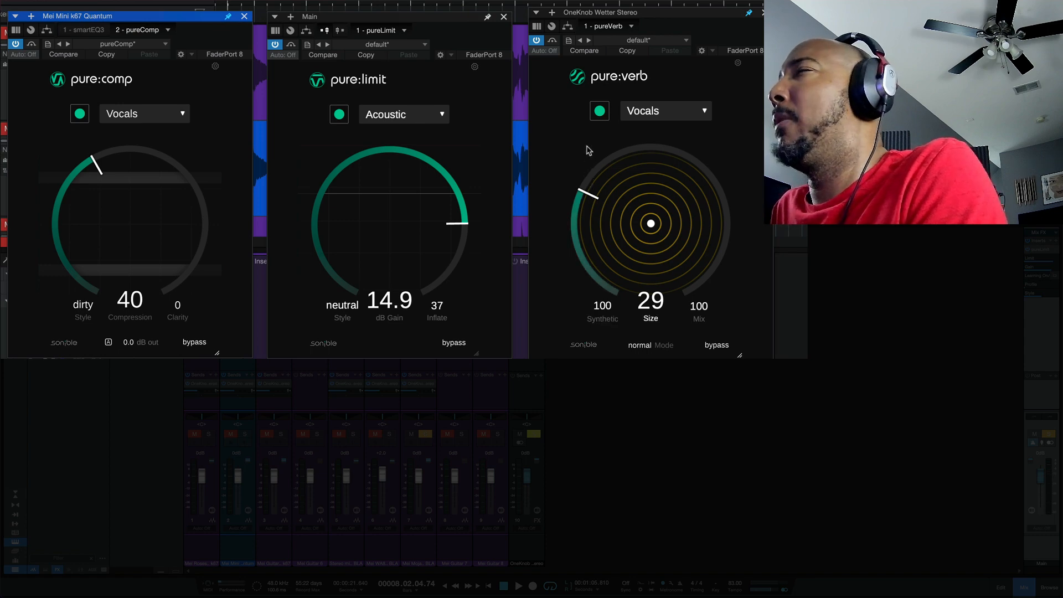
left_click_drag(603, 305, 601, 348)
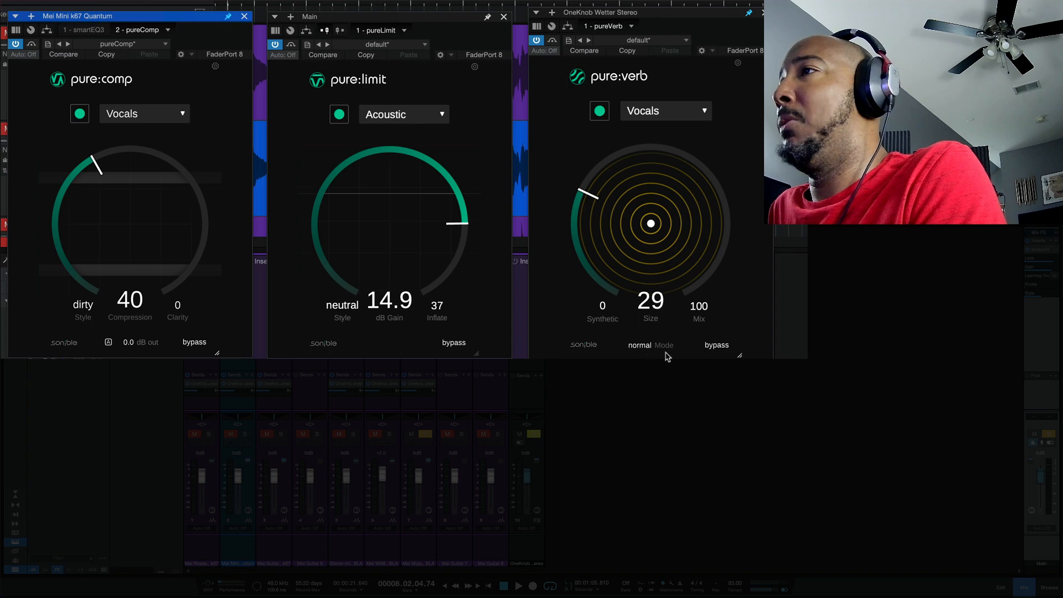
Cycle pure:verb through its infinite, reverse and bounce modes, and return it to normal
mouse_move(684, 350)
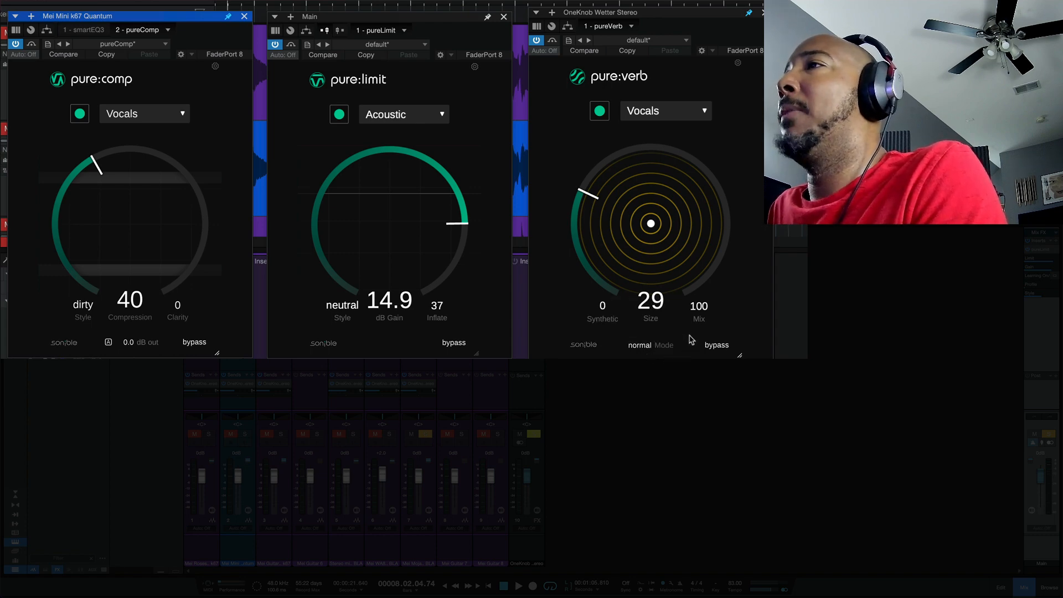
left_click(645, 347)
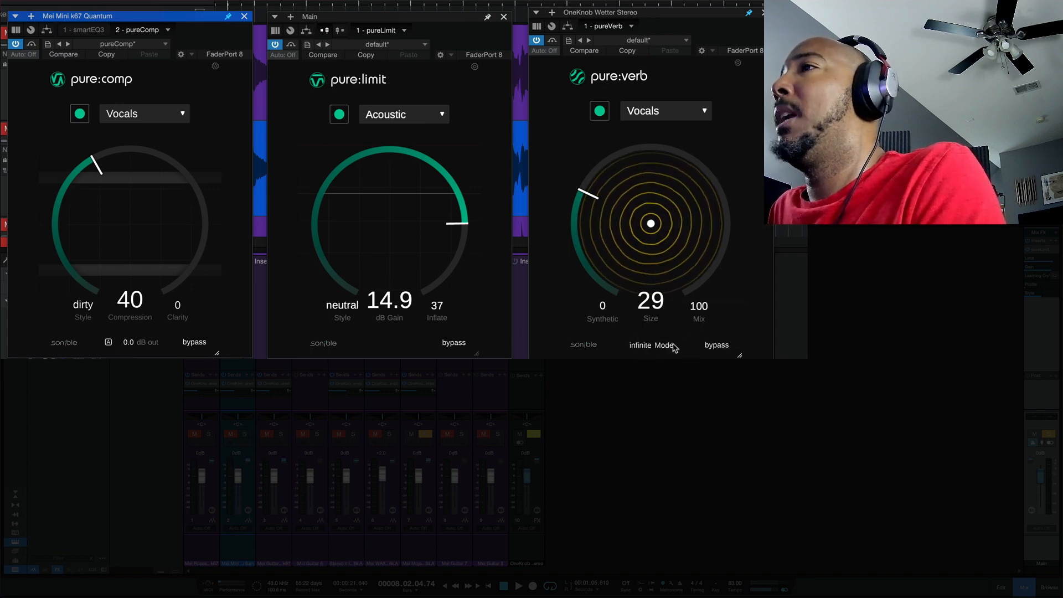
left_click(674, 347)
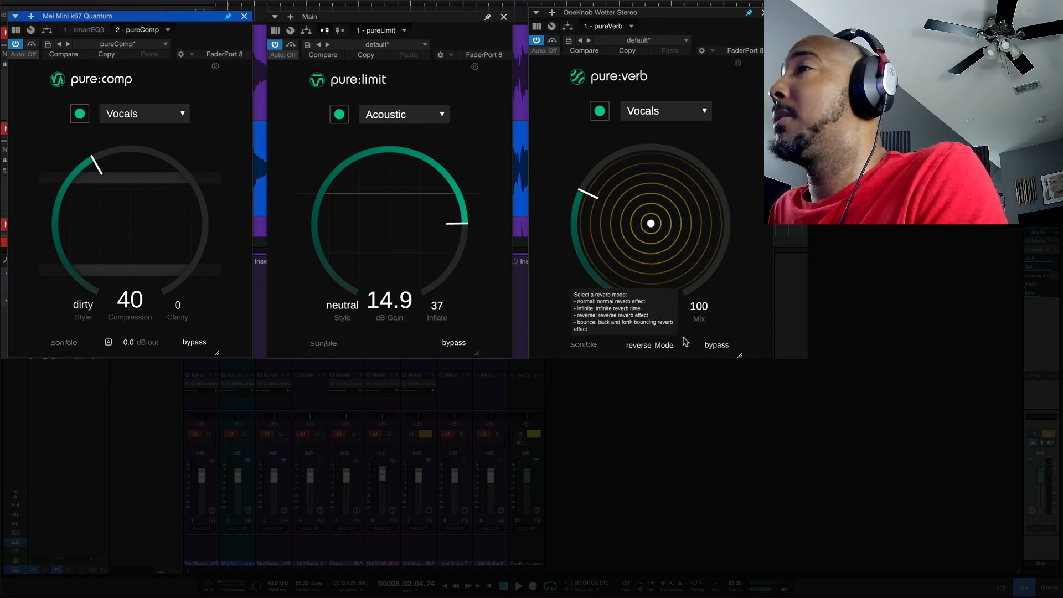
left_click(687, 344)
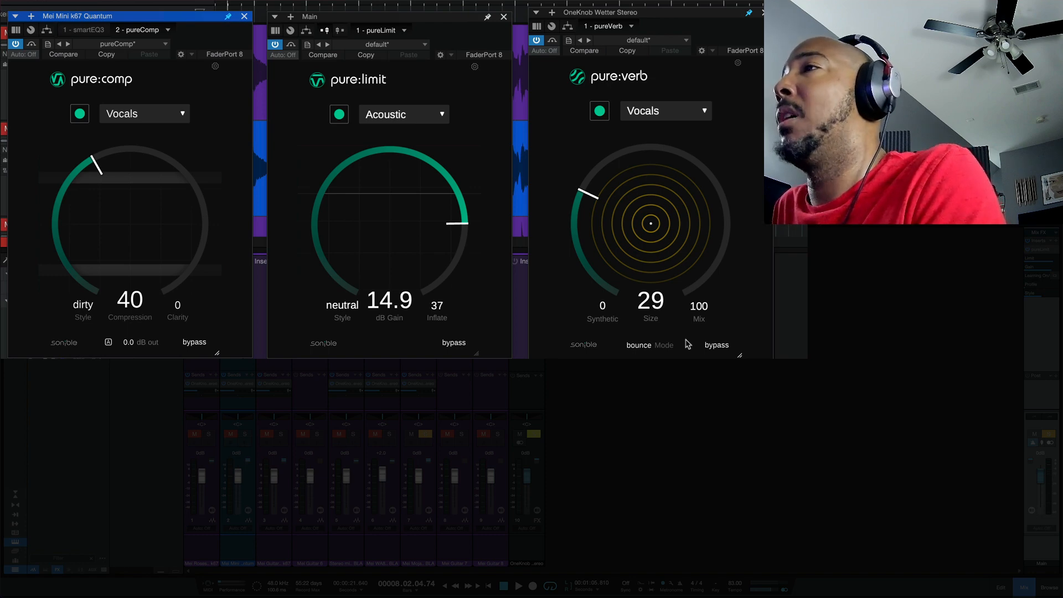
left_click(670, 346)
left_click(670, 347)
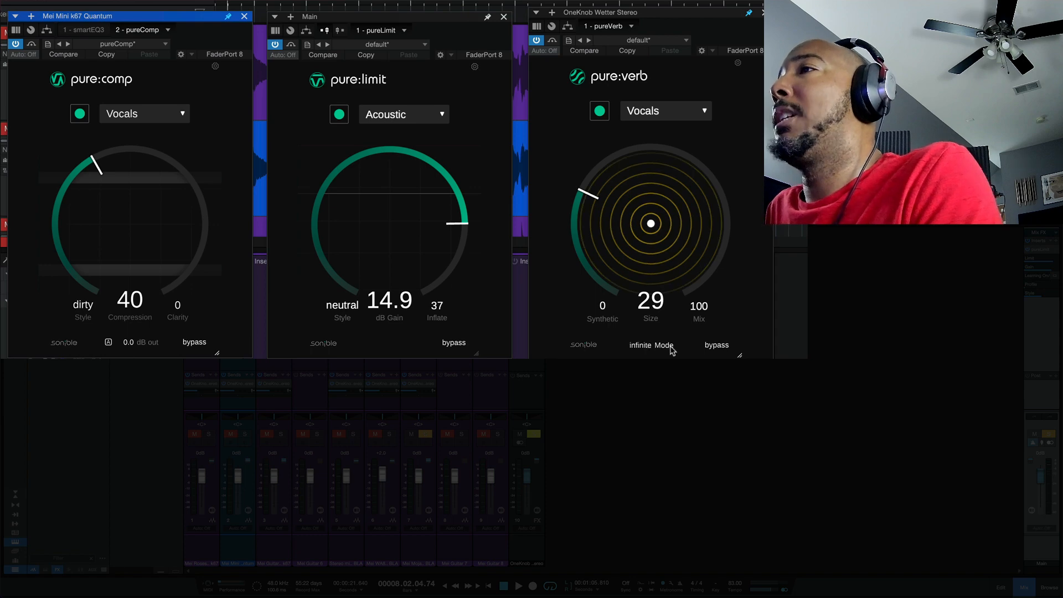
left_click(671, 347)
left_click(671, 347)
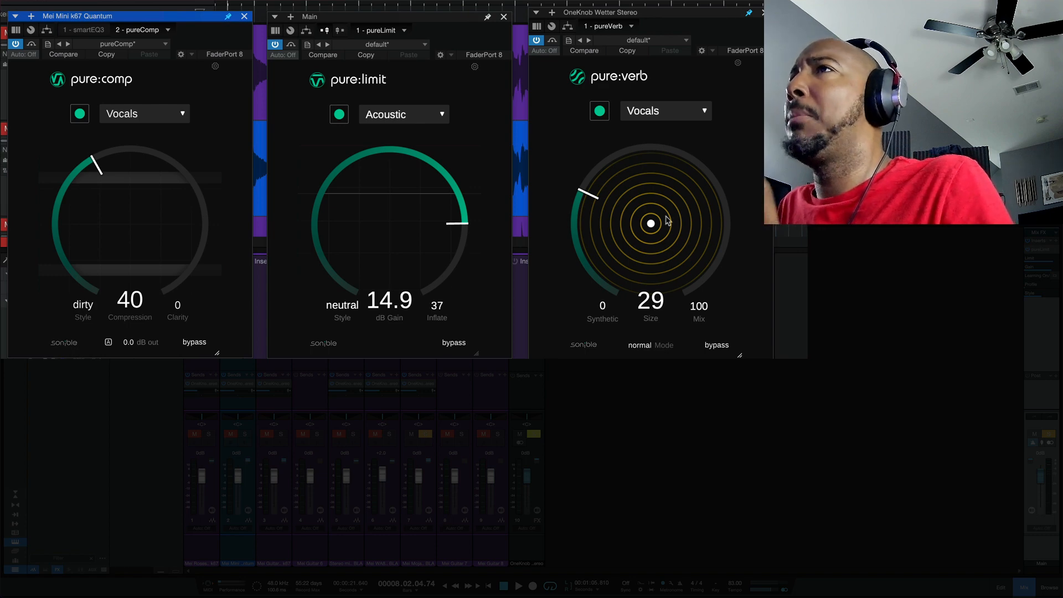
Bypass pure:limit and pure:comp, and move all three plug-in windows down so the track waveforms are uncovered
left_click(291, 46)
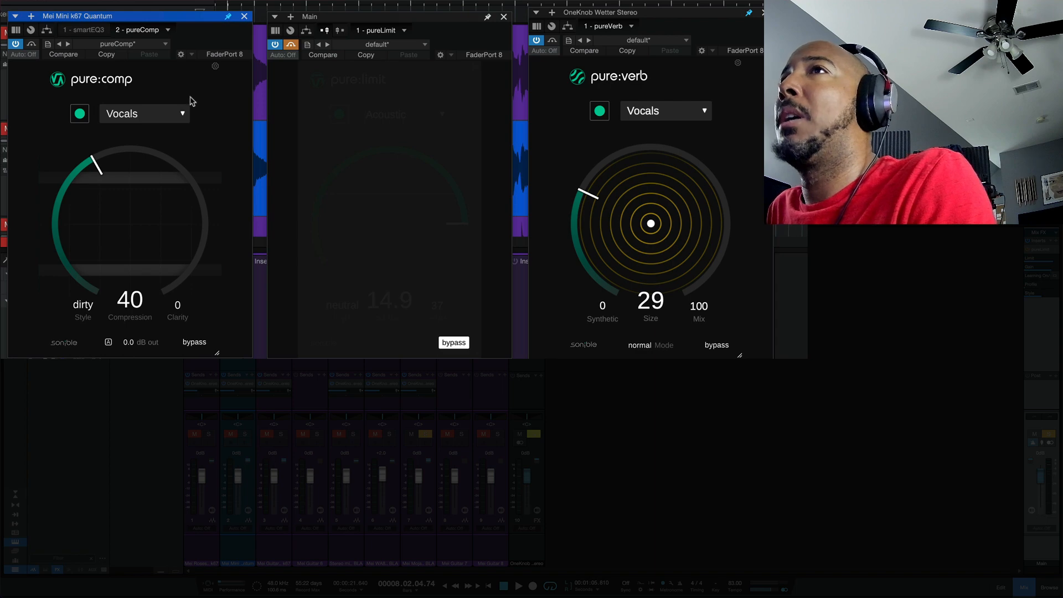
left_click(31, 45)
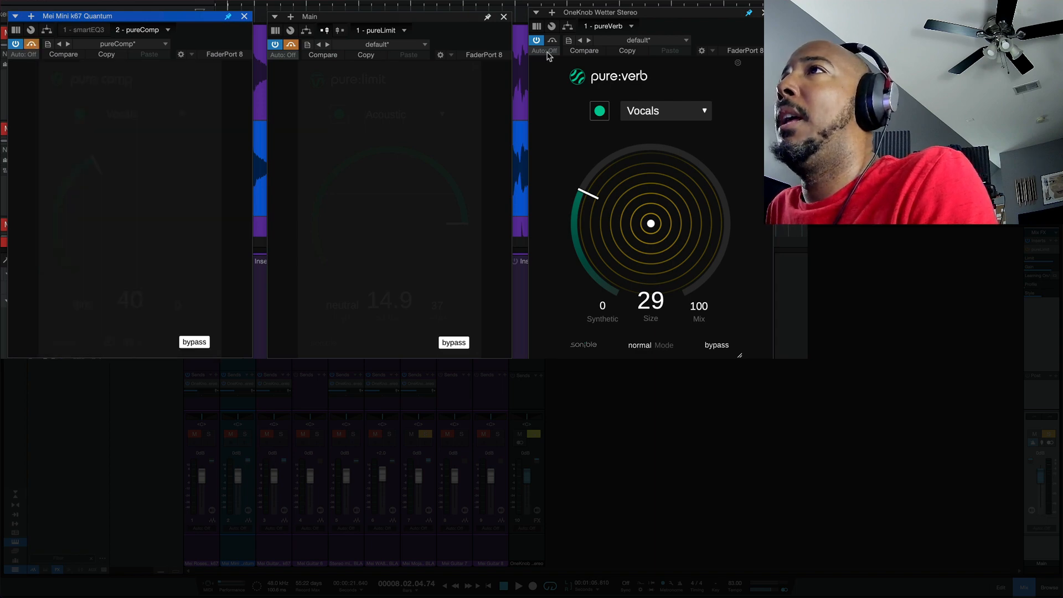
left_click_drag(597, 12, 666, 291)
left_click_drag(426, 18, 489, 292)
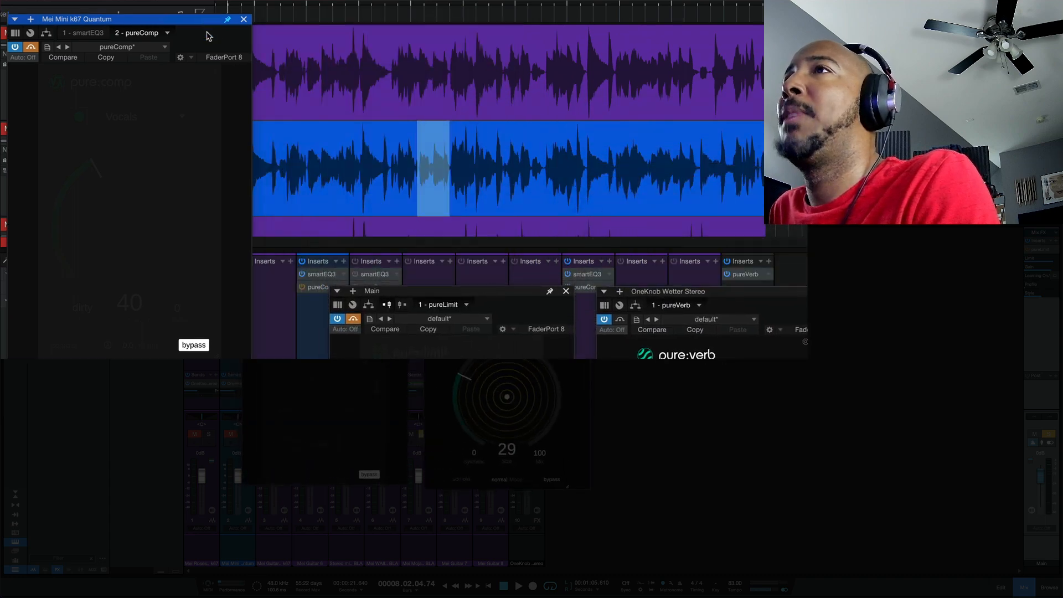
left_click_drag(209, 17, 270, 295)
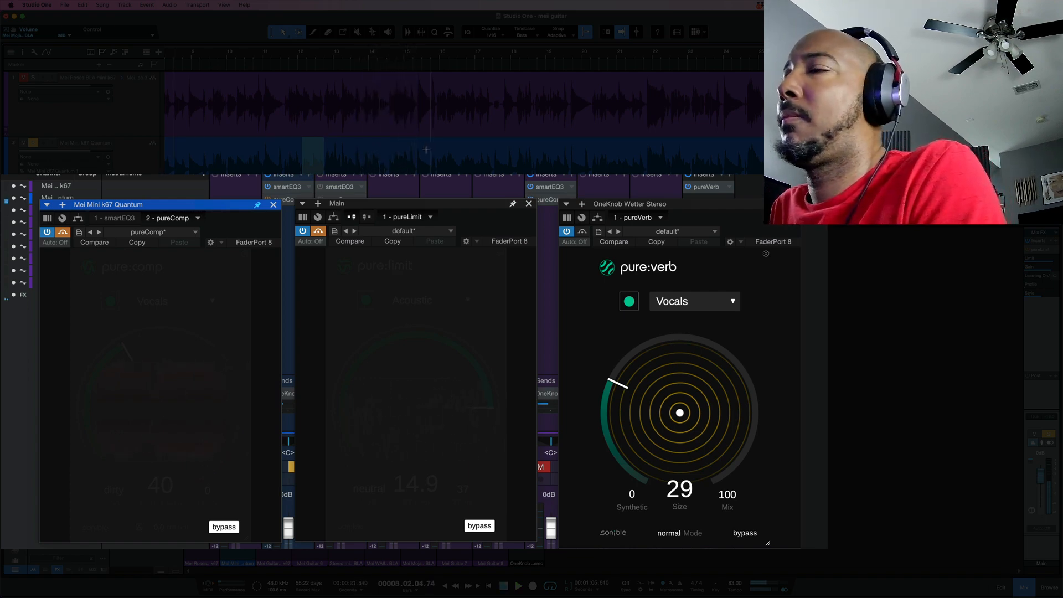
Toggle pure:comp's bypass to compare the sound, leave the compressor active, and move the playback position back to about bar 9
left_click(64, 233)
left_click(65, 233)
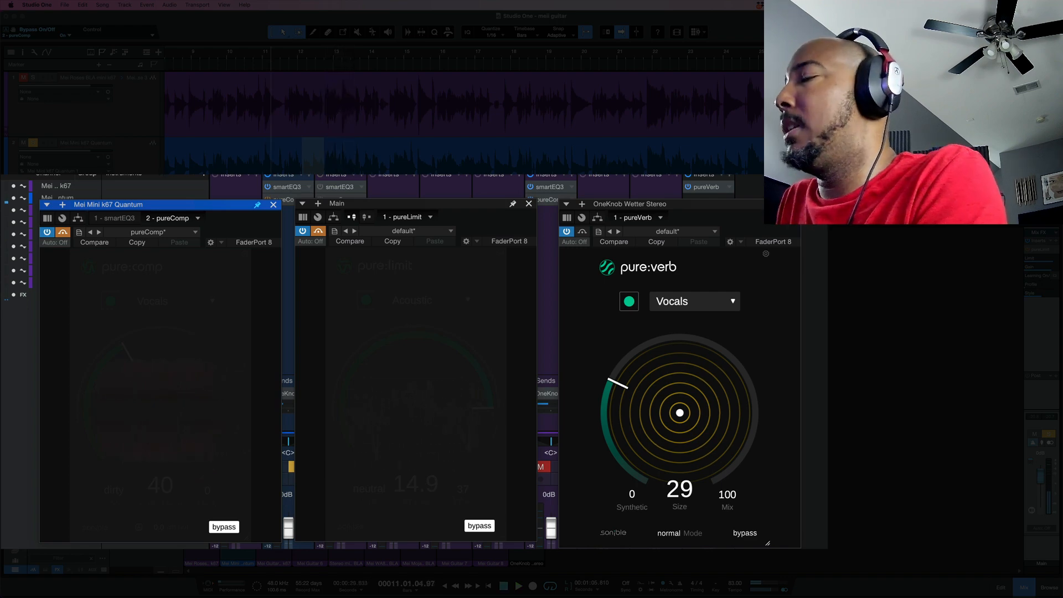
left_click(63, 231)
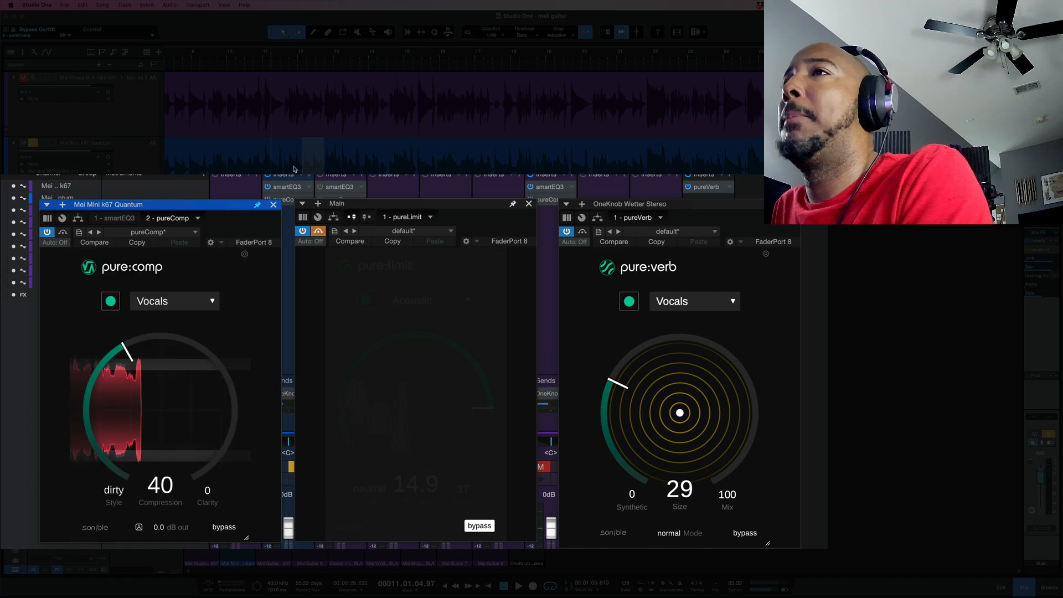
left_click(275, 52)
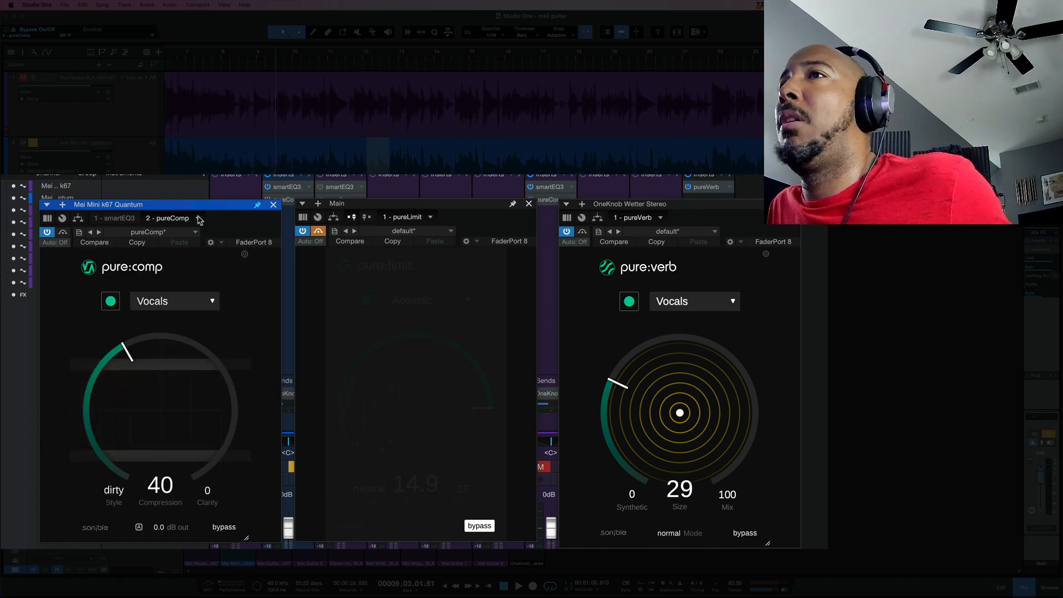
Reduce pure:comp's compression to 38 and set its style to clean
left_click_drag(165, 352, 151, 387)
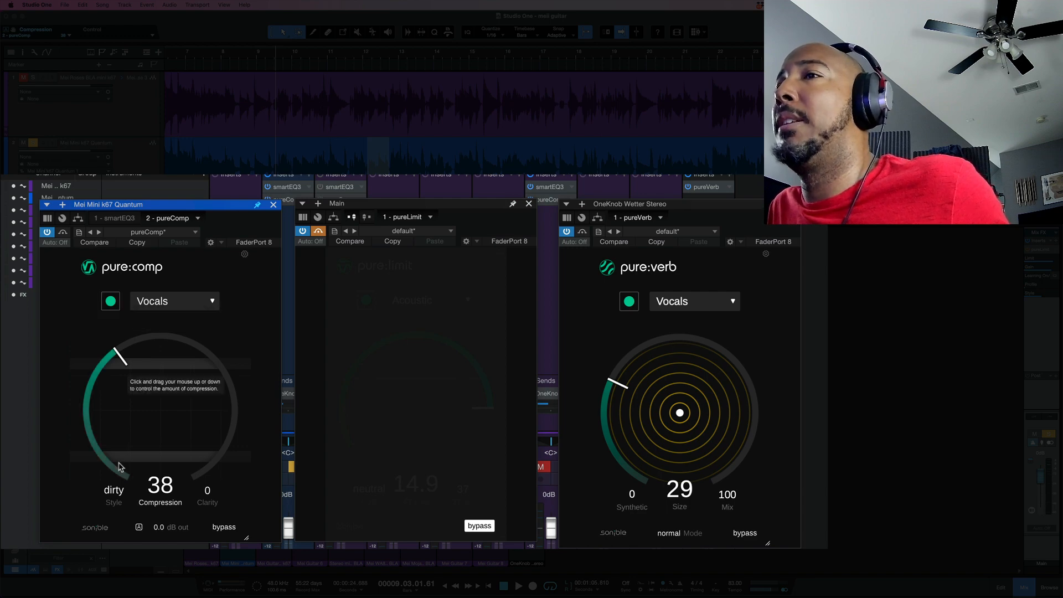
left_click(114, 492)
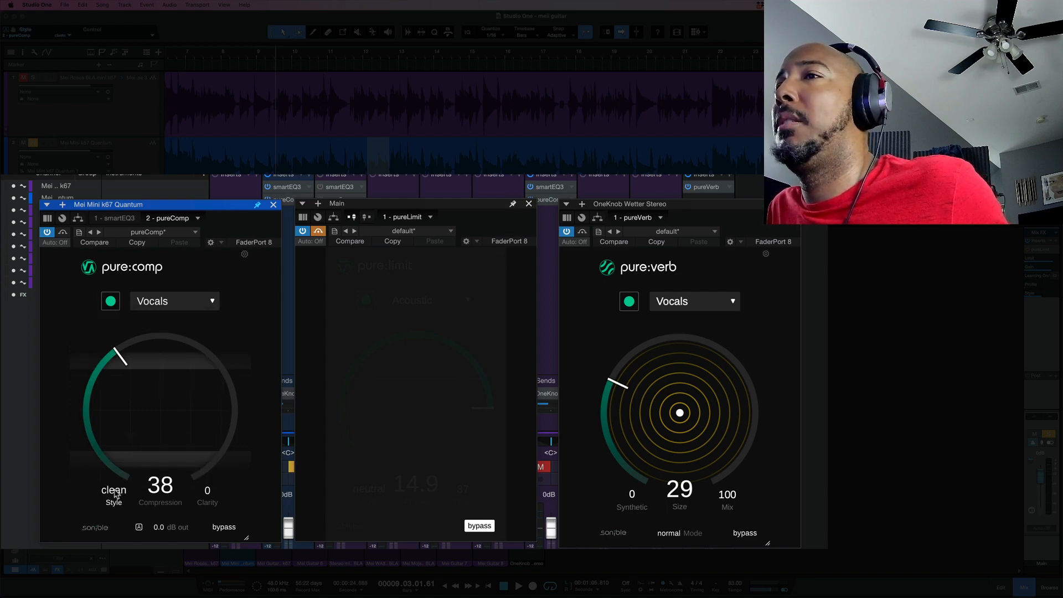
left_click(116, 493)
left_click(116, 493)
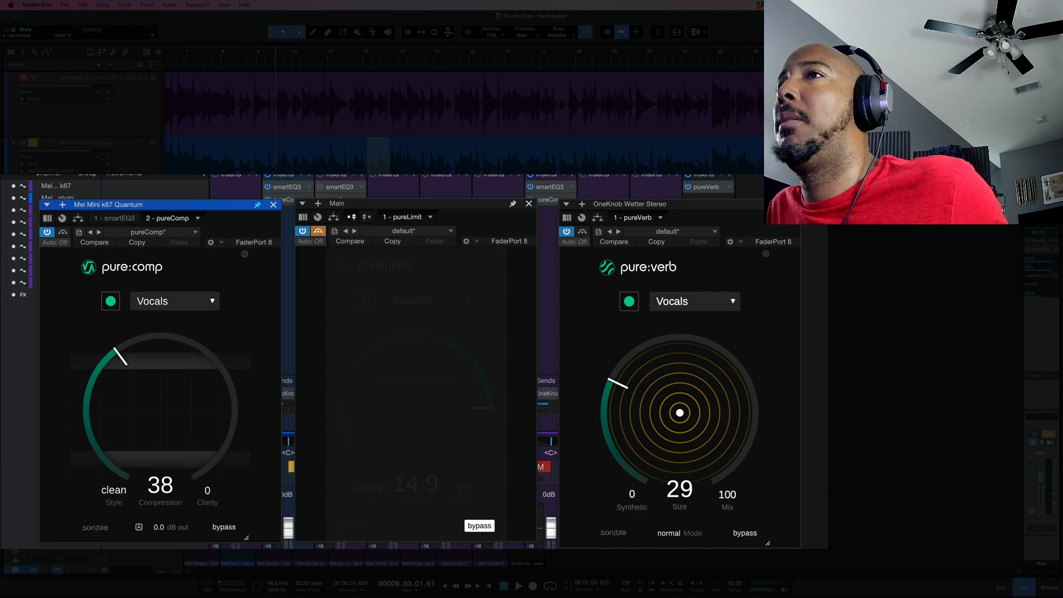
Make pure:comp relearn the vocal during playback, and audition the newly learned compression from bar 9
key("space")
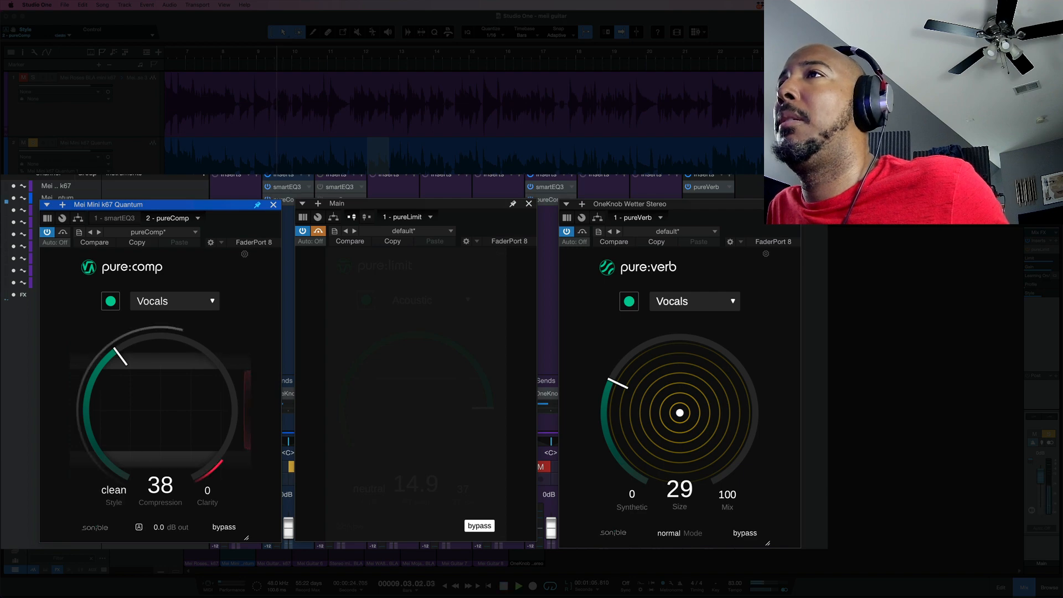
left_click(111, 302)
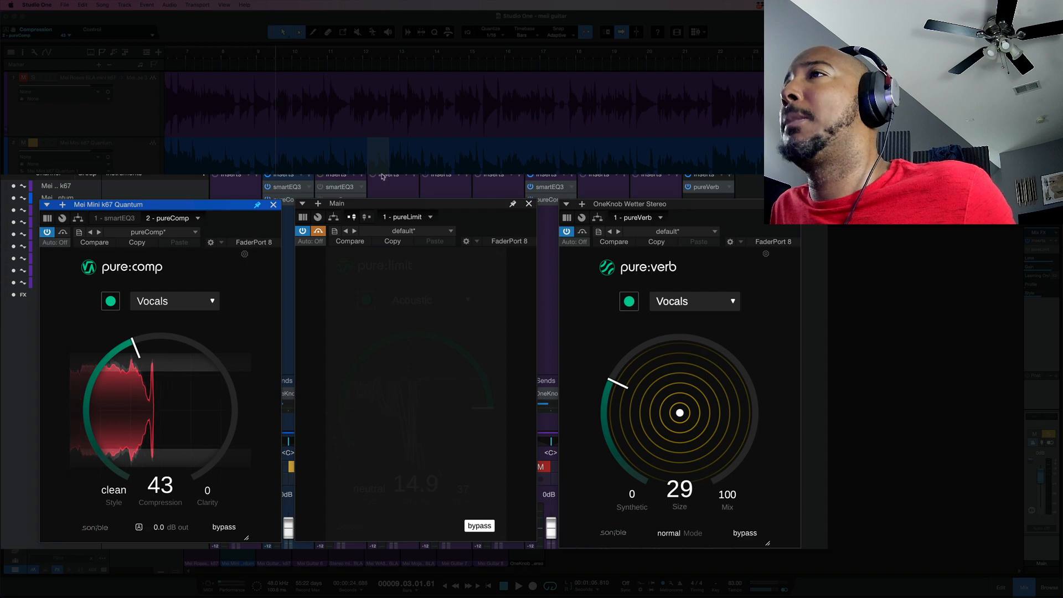
key("e")
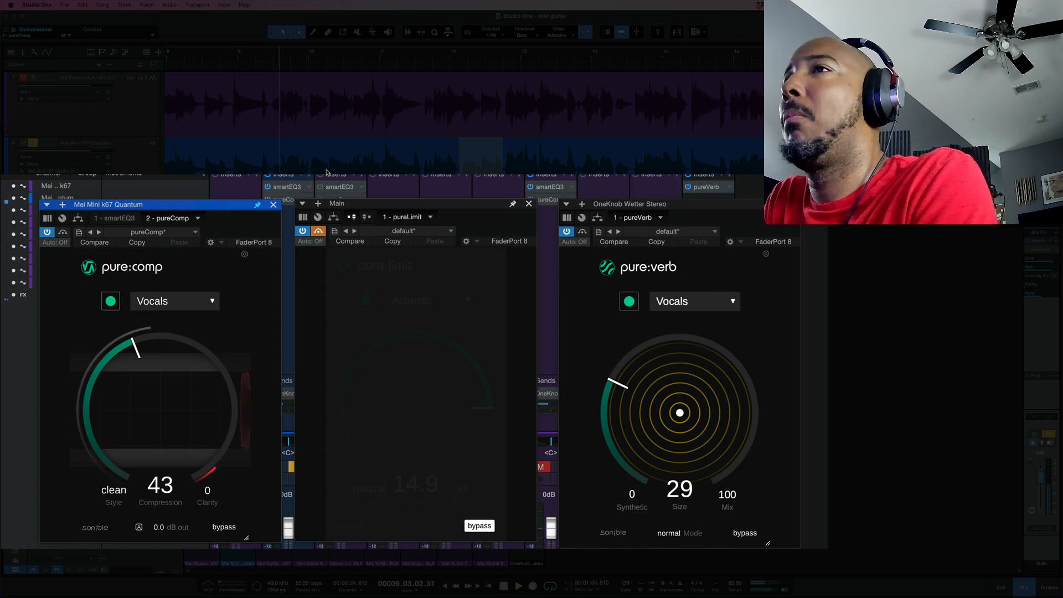
key("space")
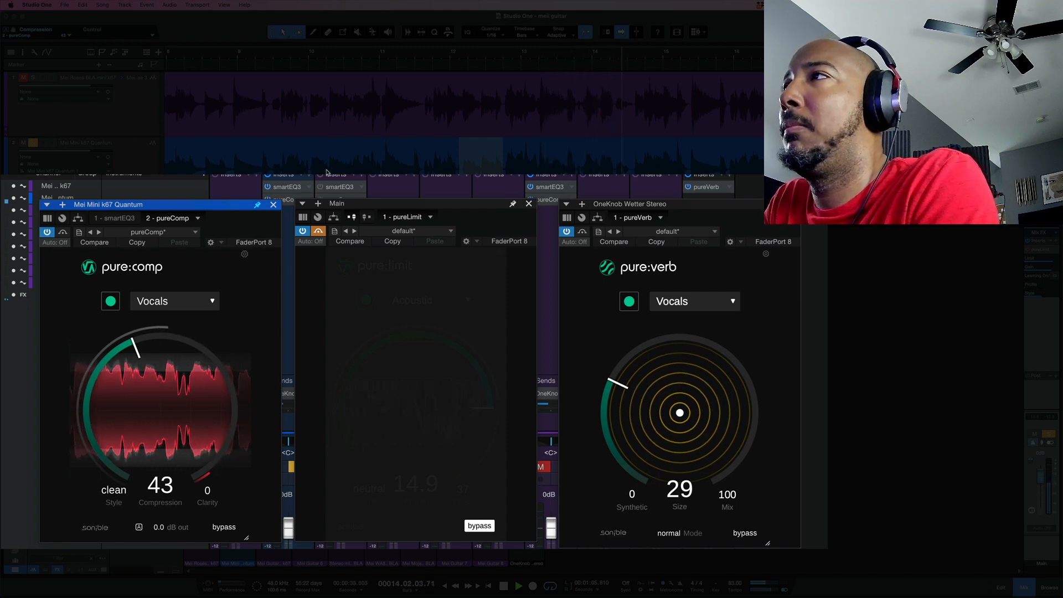
key("space")
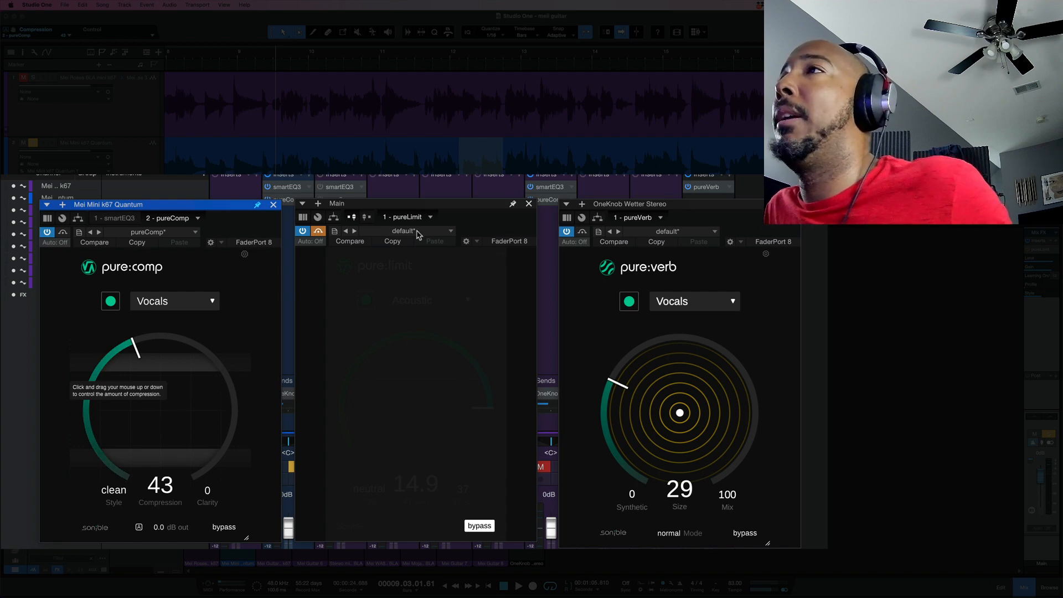
key("ctrl+space")
key("space")
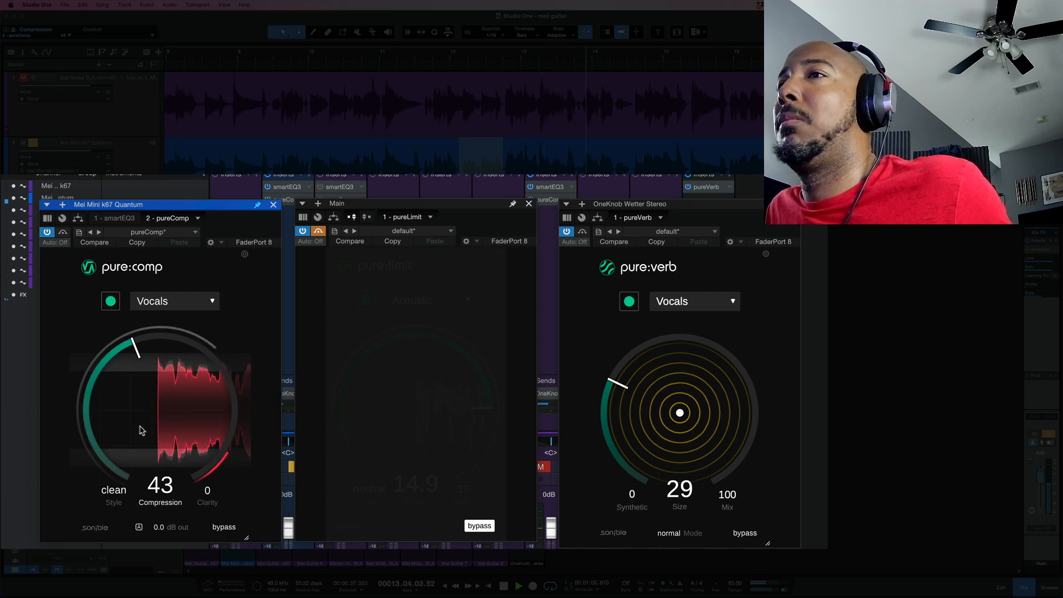
Try pure:comp's compression at stronger amounts such as 79, 70 and 64, and bring it back down to 45
left_click_drag(138, 431, 137, 376)
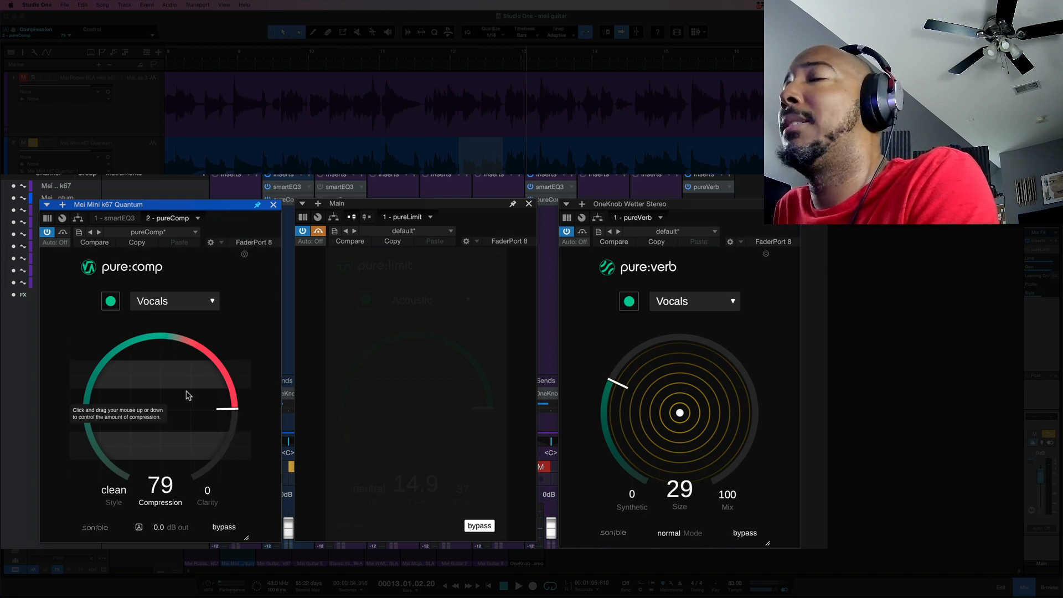
left_click_drag(189, 394, 178, 360)
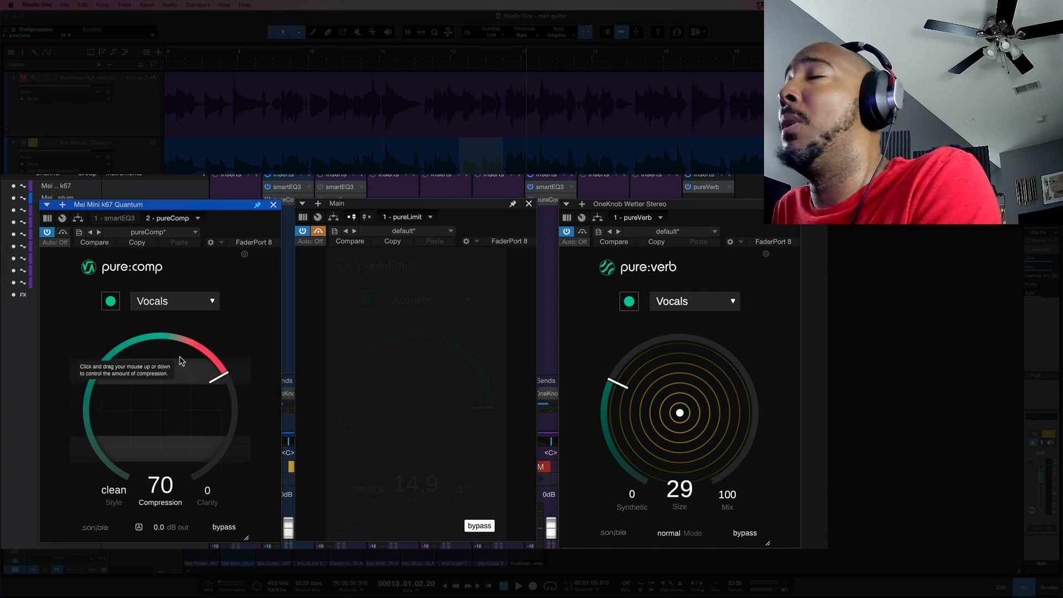
left_click_drag(177, 405, 177, 368)
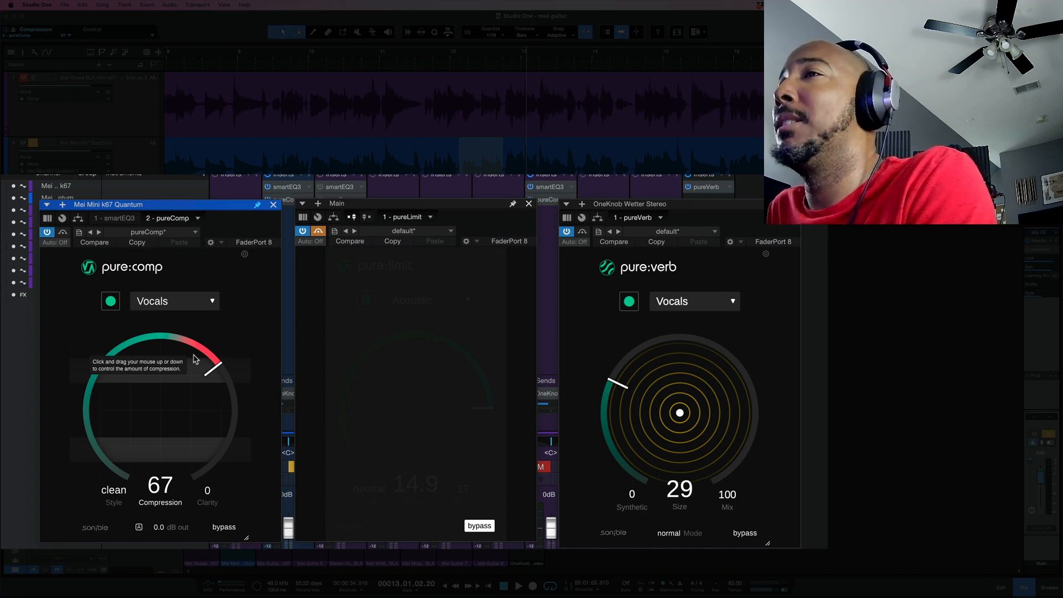
mouse_move(207, 359)
left_mouse_down()
mouse_move(192, 392)
mouse_move(191, 363)
left_mouse_up()
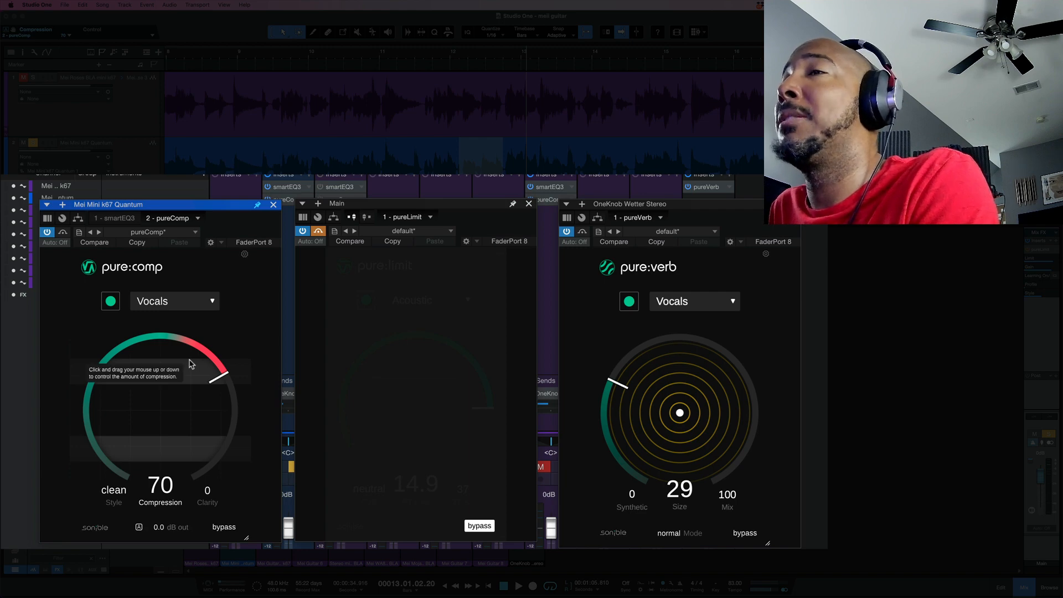
mouse_move(171, 398)
left_mouse_down()
mouse_move(170, 433)
mouse_move(168, 406)
left_mouse_up()
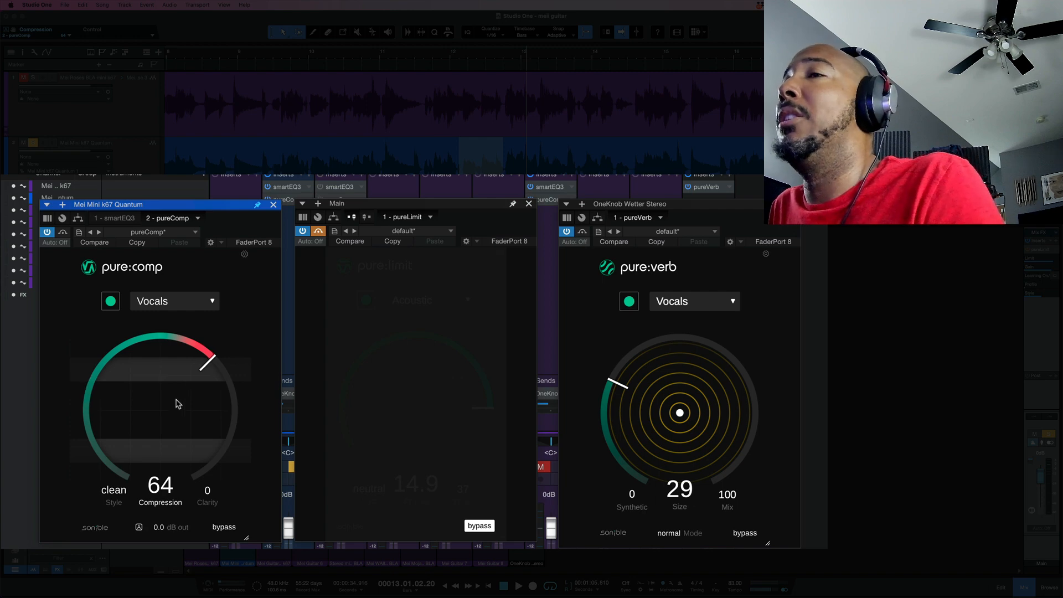
mouse_move(178, 404)
left_mouse_down()
mouse_move(174, 435)
mouse_move(169, 422)
left_mouse_up()
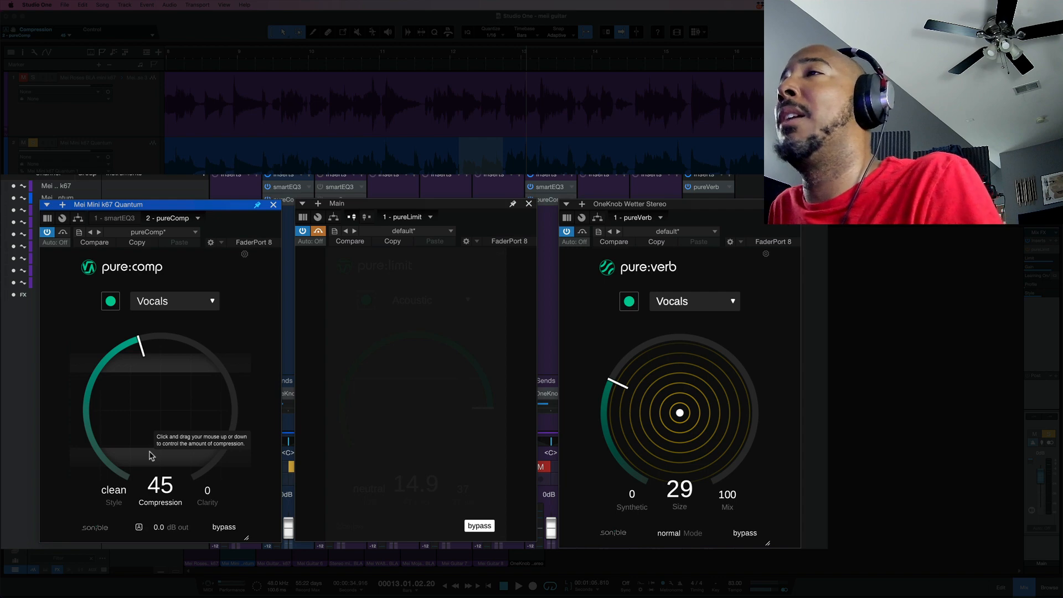
Raise pure:comp's compression to 50, compare the dirty and clean styles in the song's louder section, and set the style to mixed
key("w")
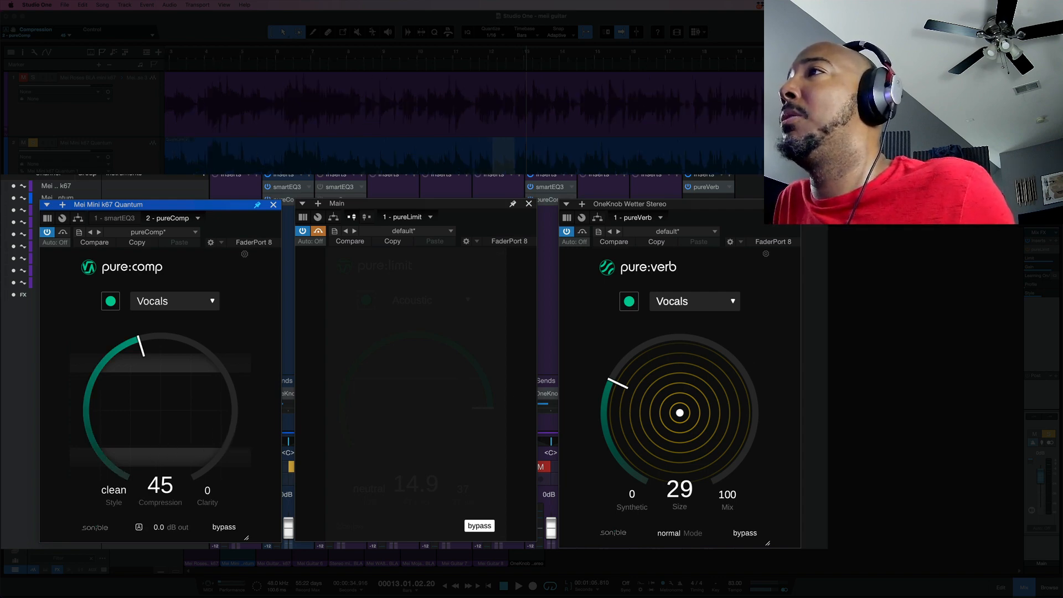
scroll(454, 111, "right", 5)
scroll(700, 171, "right", 3)
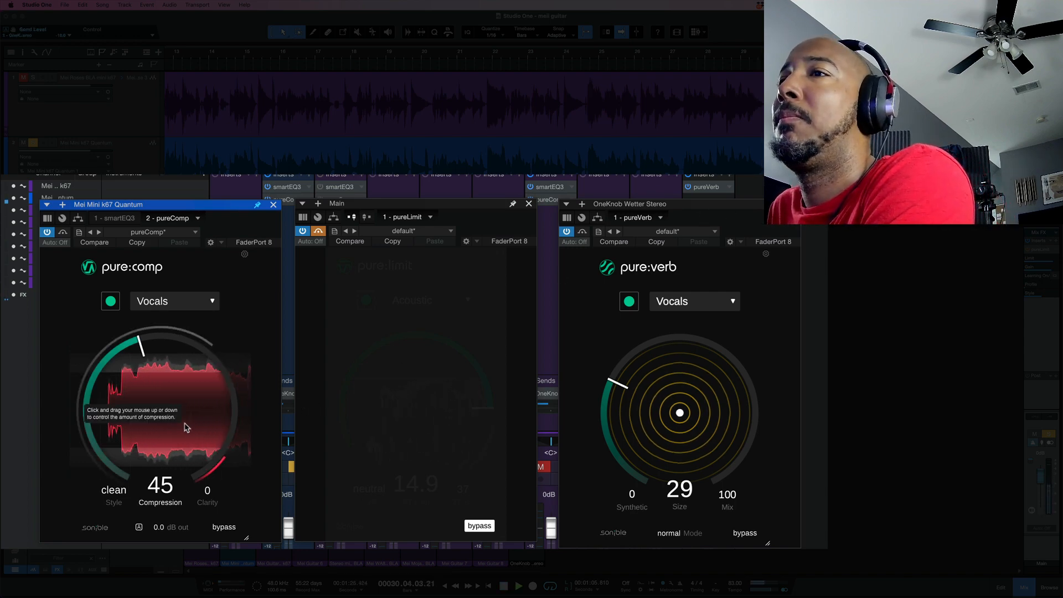
left_click_drag(186, 428, 187, 422)
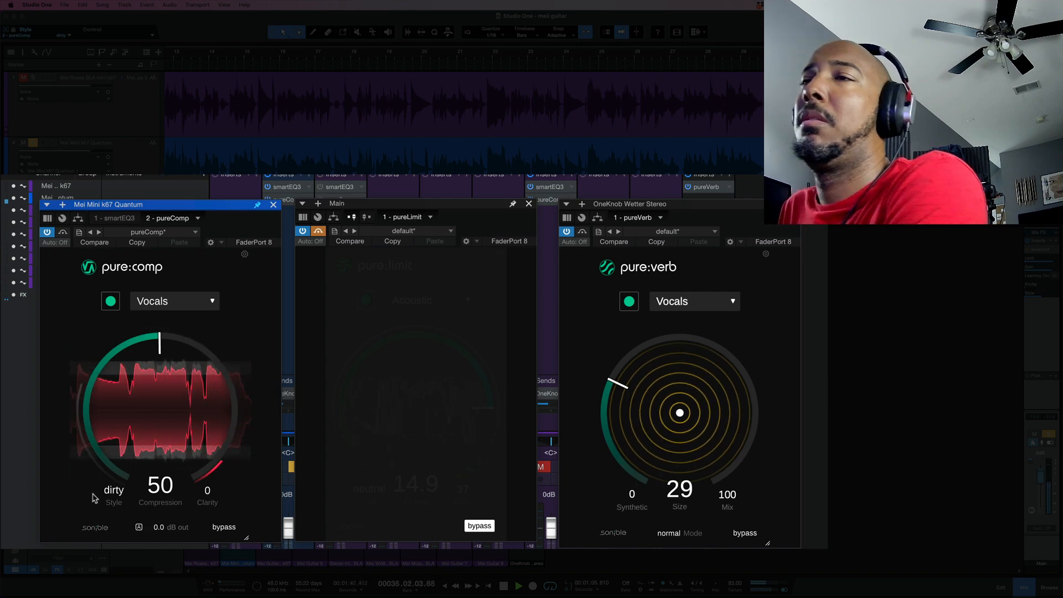
mouse_move(116, 500)
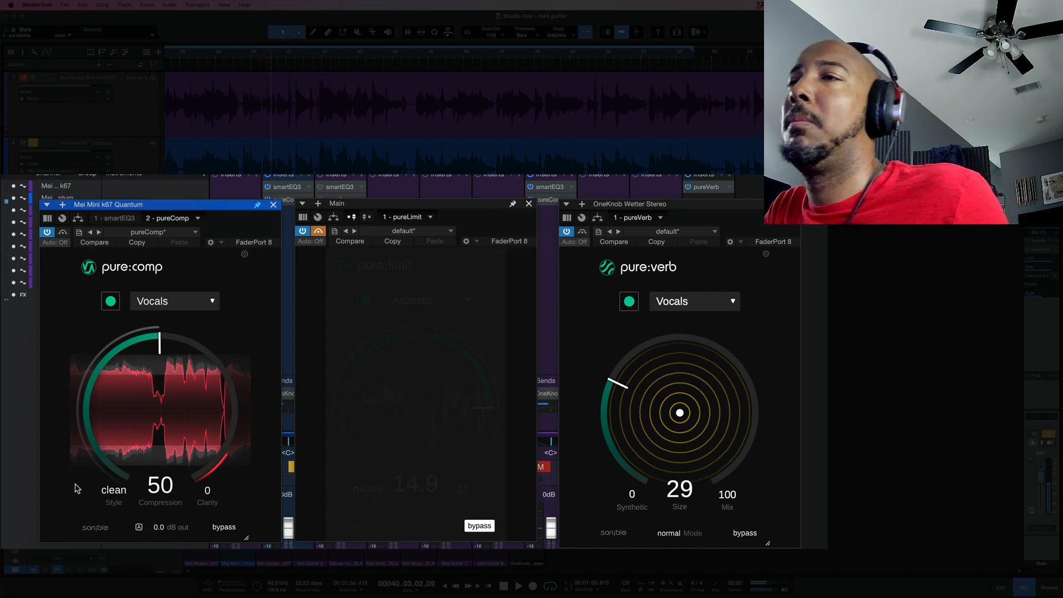
key("space")
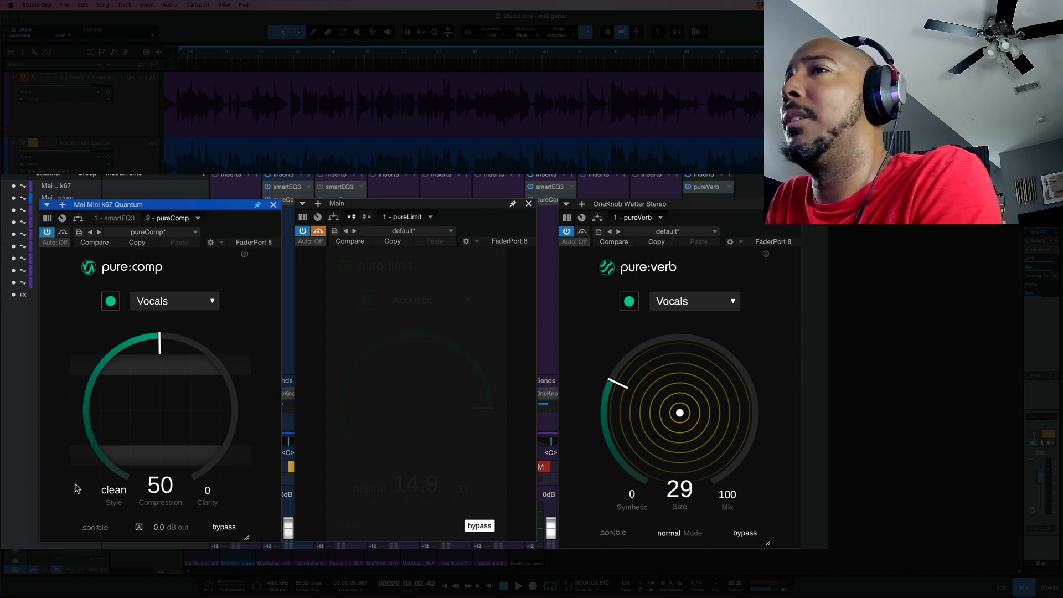
left_click(115, 498)
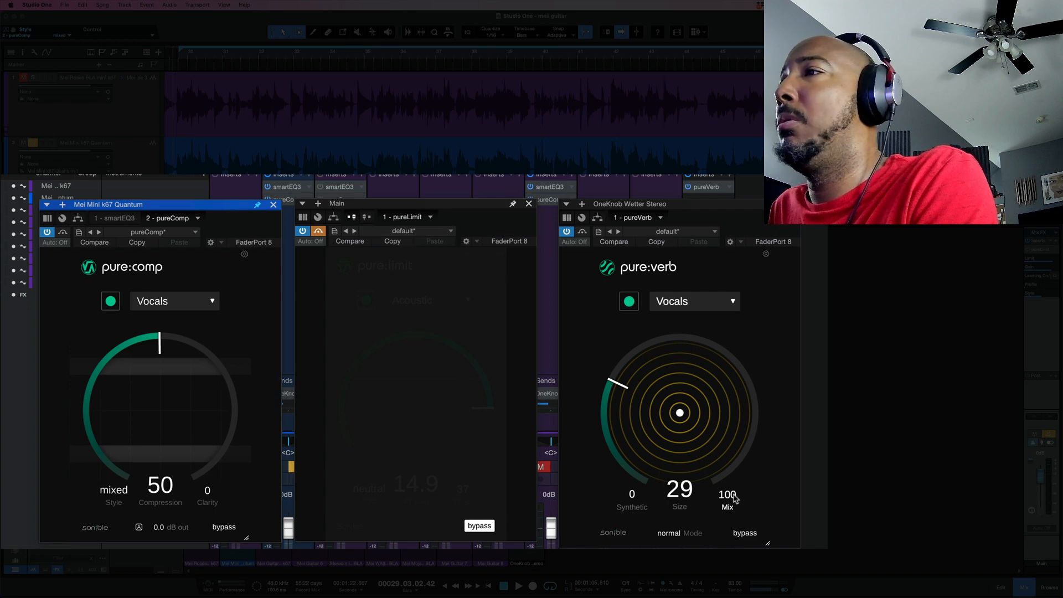
Raise pure:verb's size to 50, play the song from about bar 8, and increase the size to 60
left_click_drag(662, 434, 661, 395)
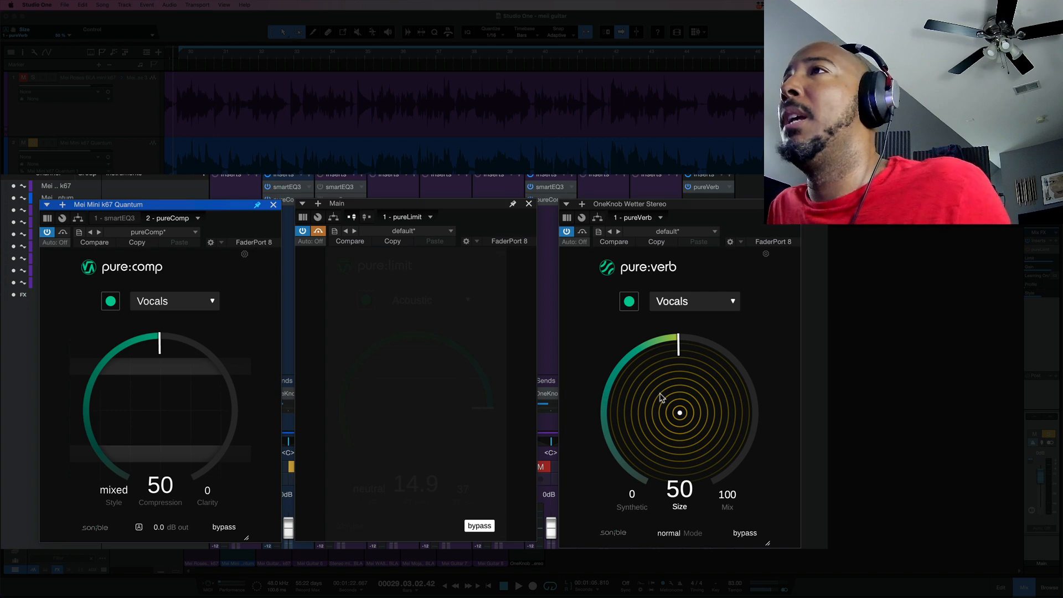
scroll(500, 127, "left", 8)
scroll(497, 125, "left", 15)
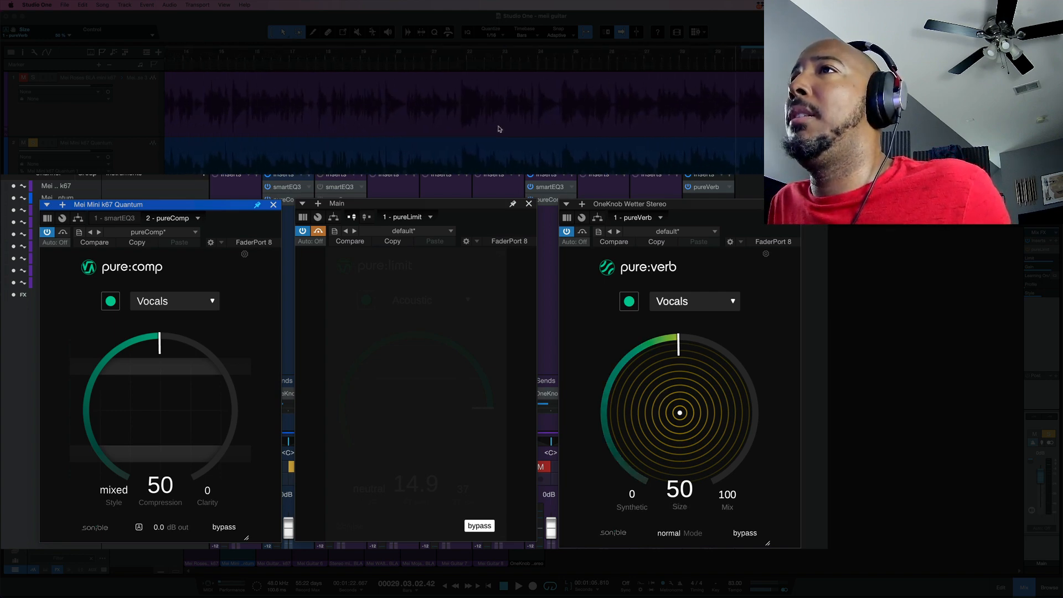
left_click(250, 170)
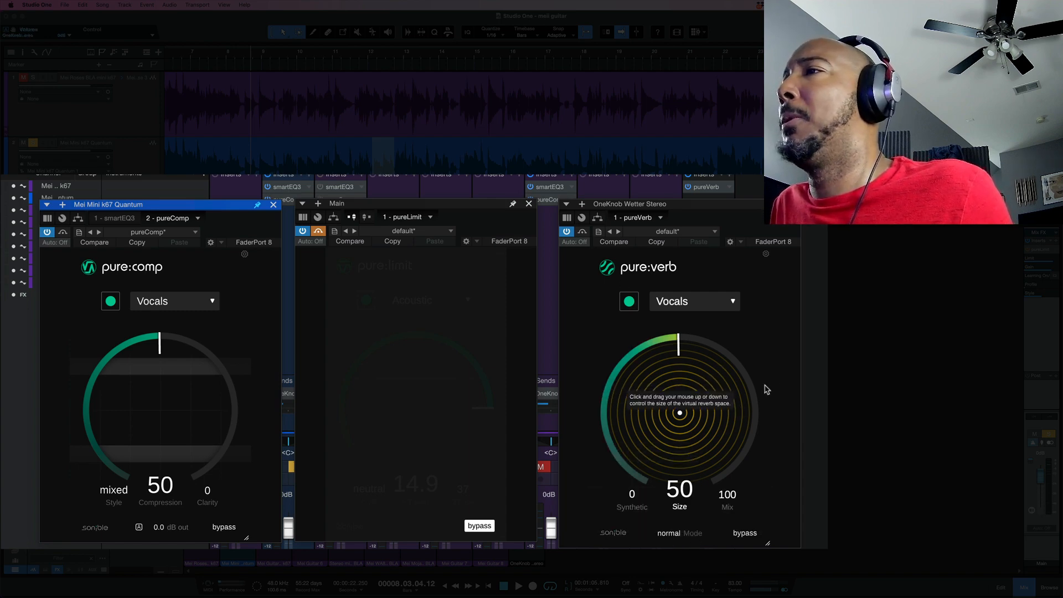
key("space")
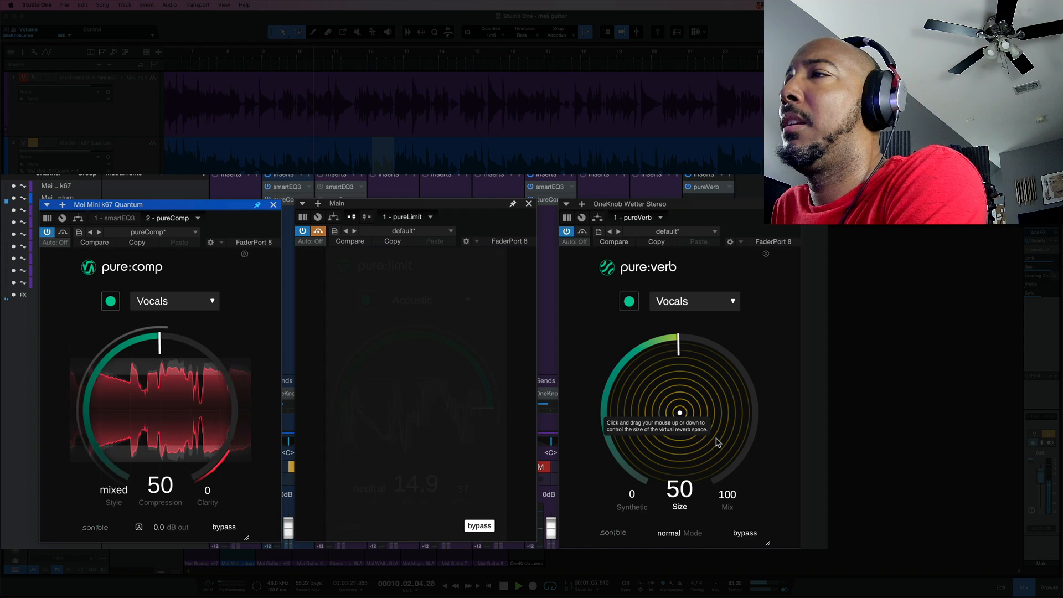
left_click_drag(718, 442, 718, 428)
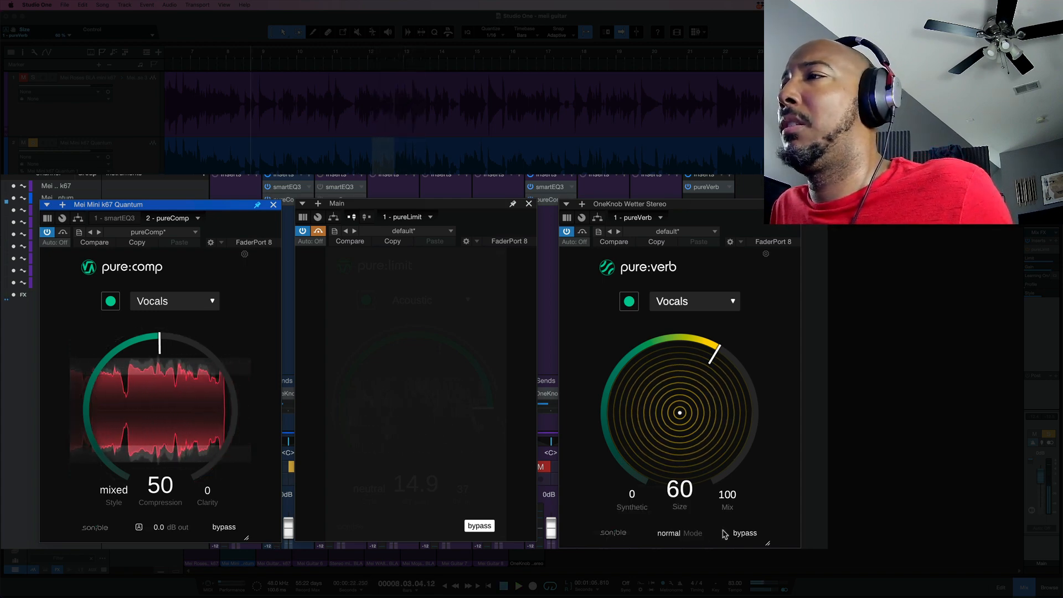
Try pure:verb's infinite mode, and switch its bypass on and off to cut the endless reverb tail
left_click(699, 534)
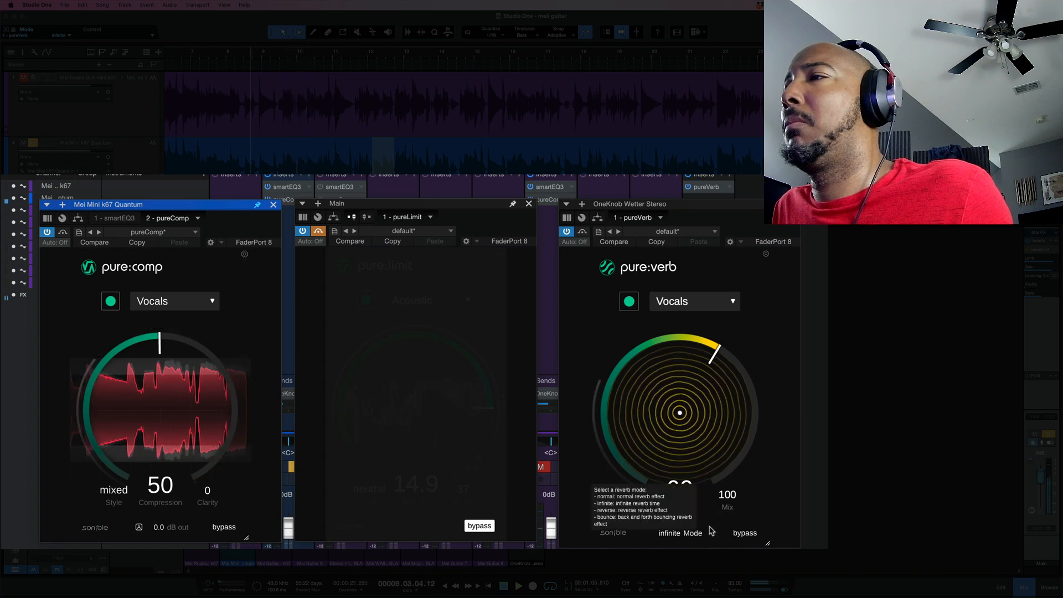
left_click(745, 533)
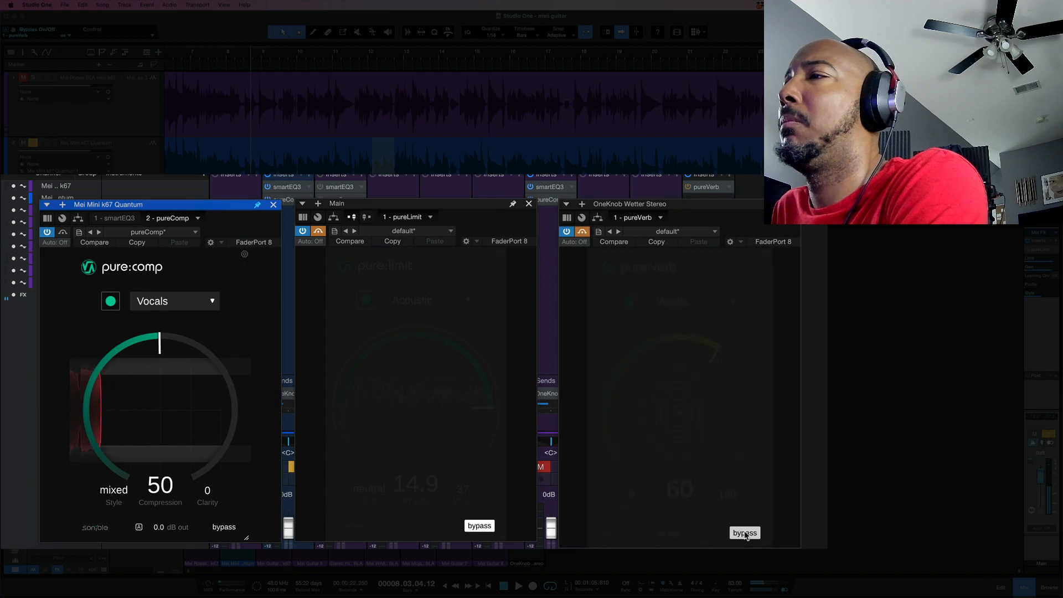
left_click(745, 533)
Reduce pure:verb's size to 23, switch it to reverse mode, and raise the size to 60 during playback
left_click_drag(696, 442, 675, 492)
left_click(700, 534)
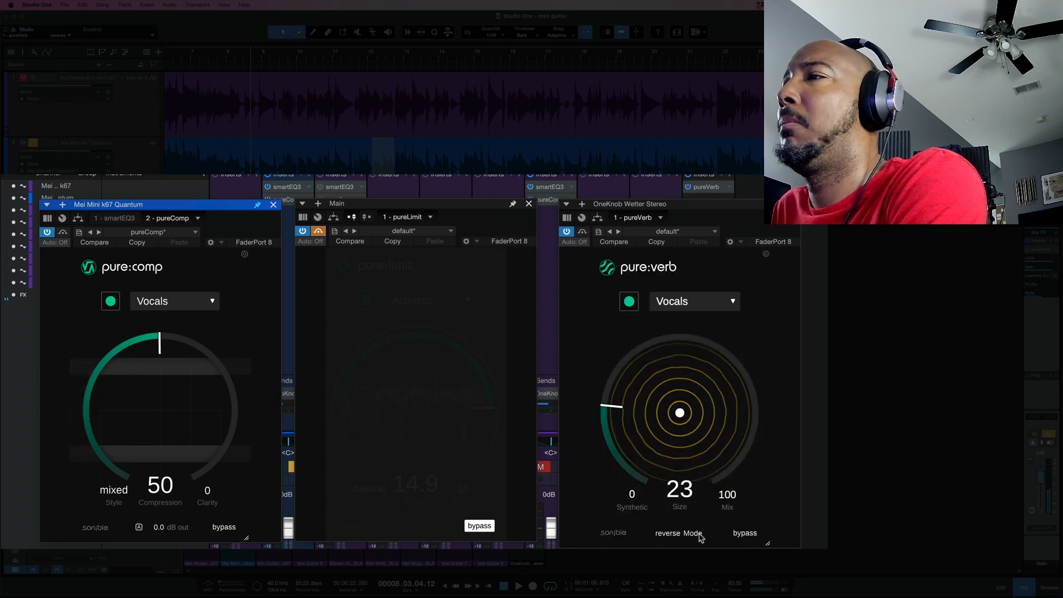
mouse_move(706, 437)
left_mouse_down()
mouse_move(707, 377)
mouse_move(693, 427)
left_mouse_up()
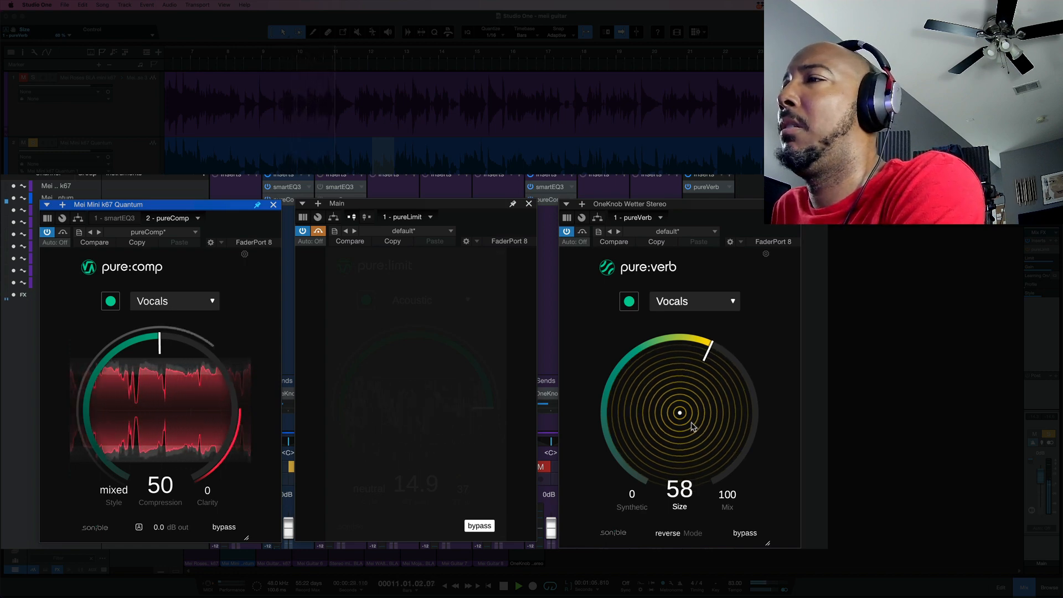
left_click_drag(693, 427, 693, 423)
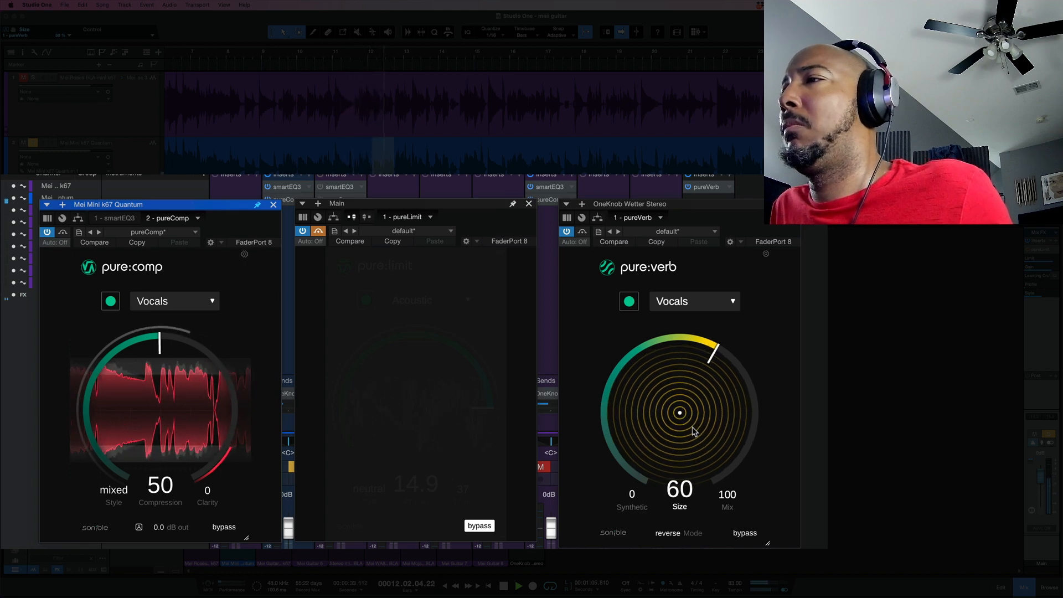
Audition pure:verb's bounce mode with the size raised to 65, stop playback, and return the mode to normal
left_click(706, 530)
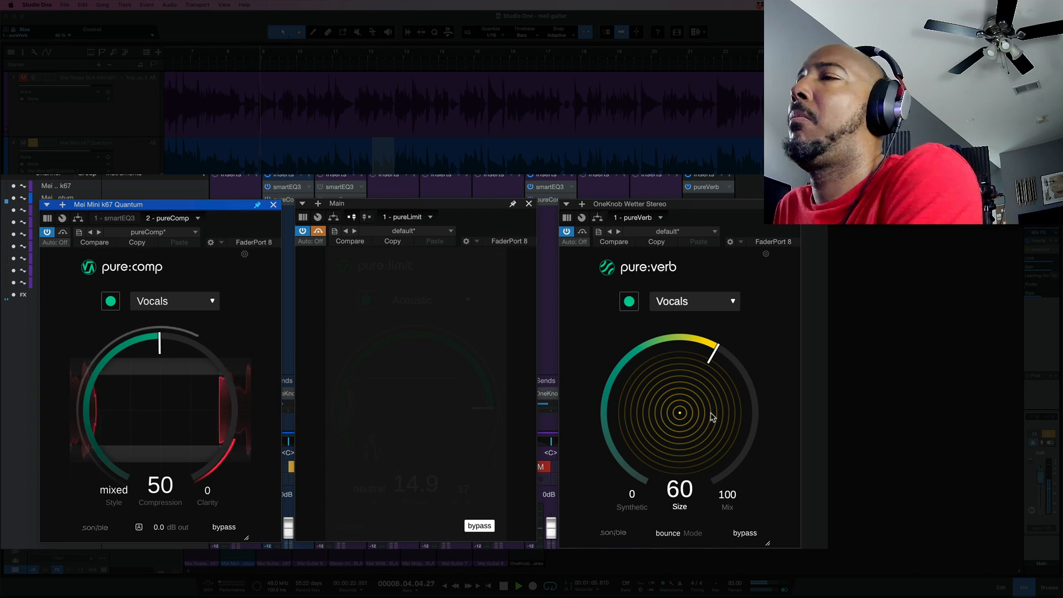
left_click_drag(711, 416, 711, 409)
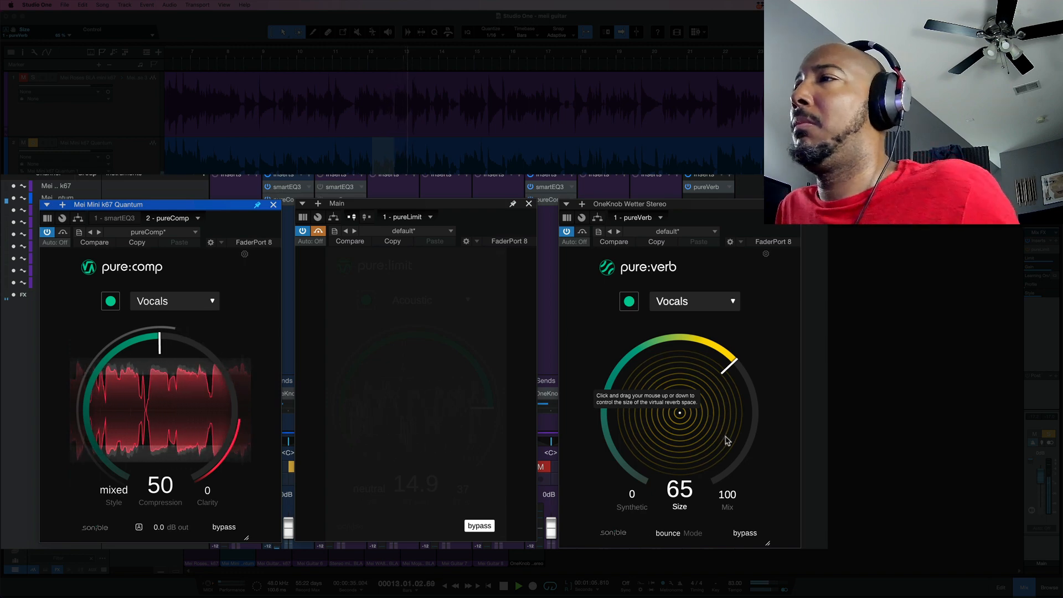
key("space")
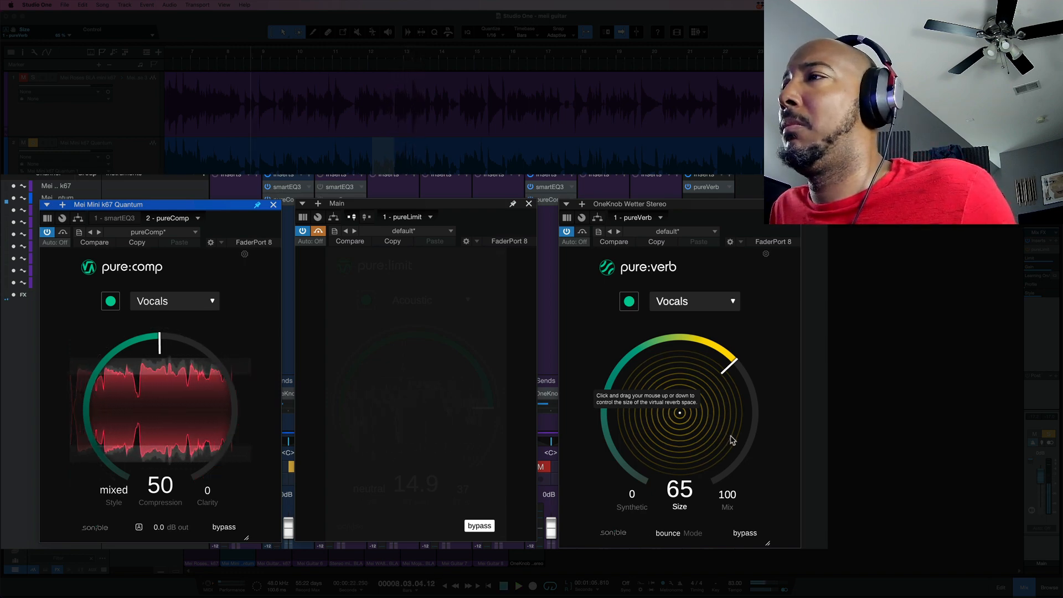
left_click(699, 535)
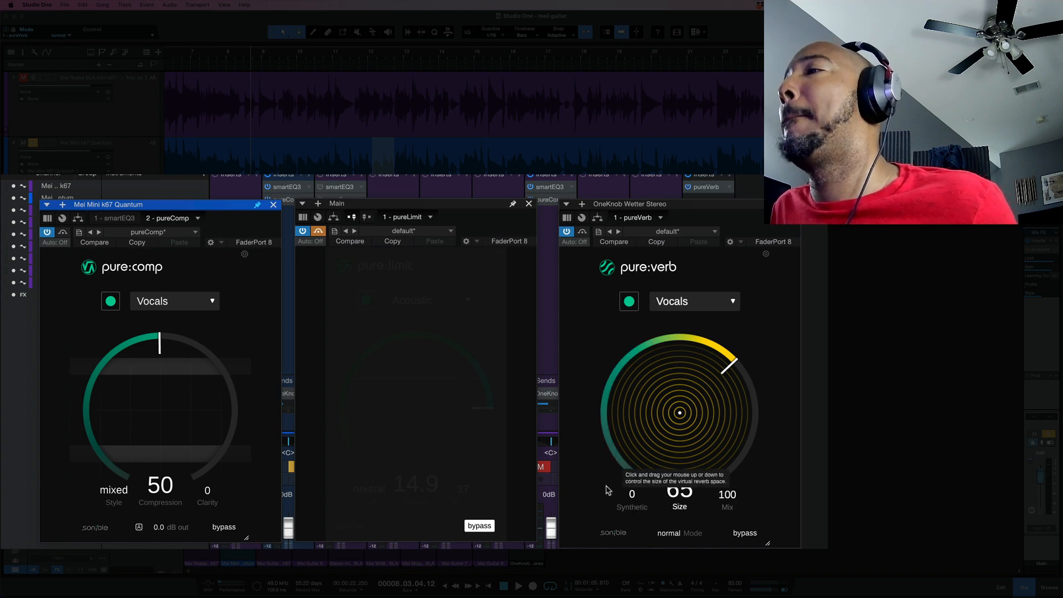
Audition pure:verb at size 60 with synthetic at 100, raise the size to 70, and return synthetic to 0
left_click_drag(602, 486, 704, 436)
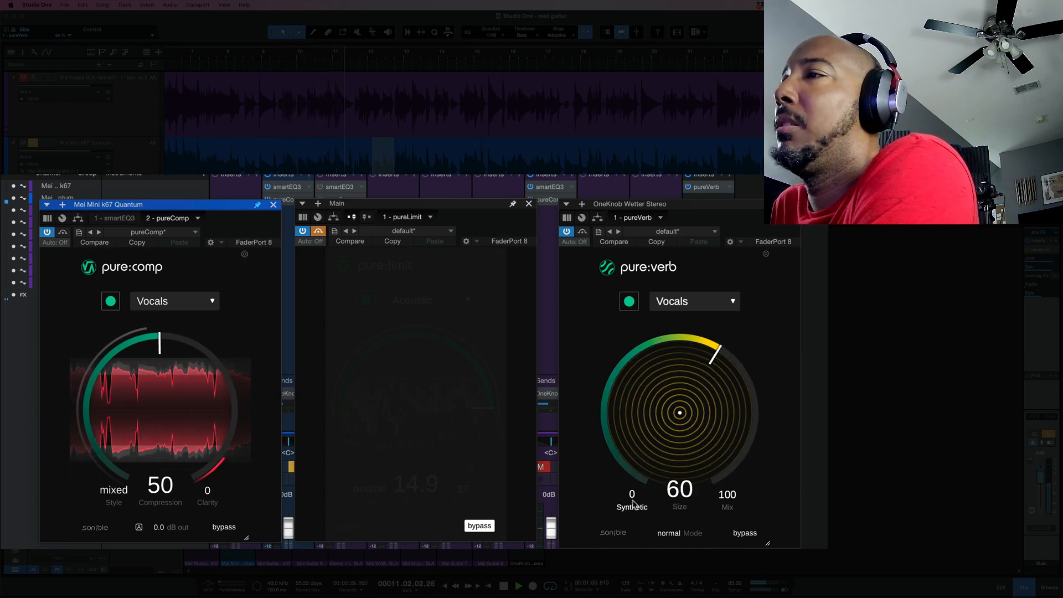
left_click_drag(633, 500, 622, 346)
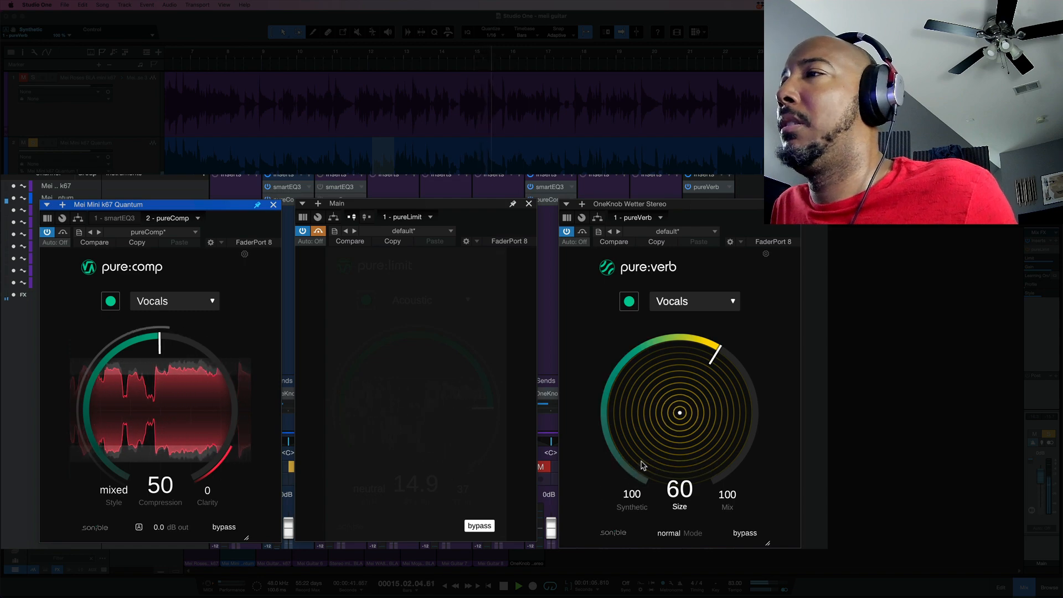
left_click_drag(665, 448, 669, 435)
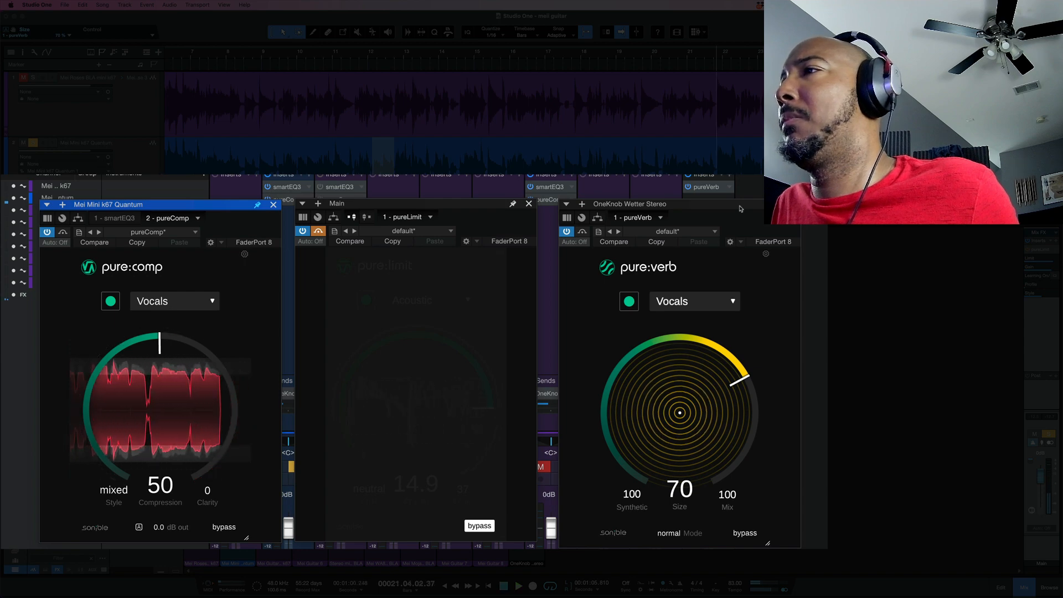
left_click_drag(635, 494, 631, 573)
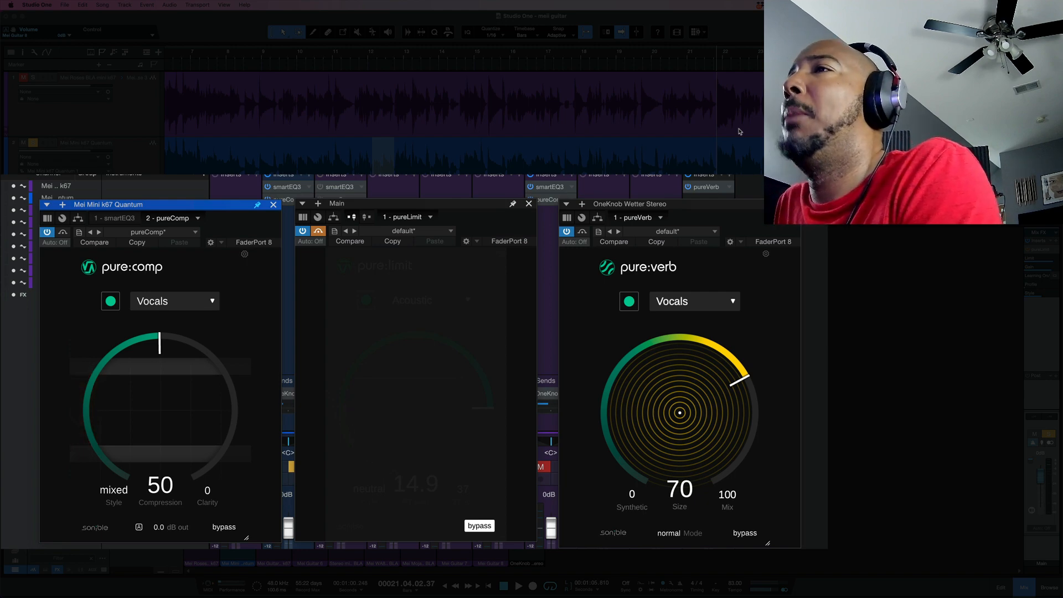
Take pure:limit out of bypass, cycle through its styles, and lower its gain to 5.1 dB and inflate to 0
left_click(318, 231)
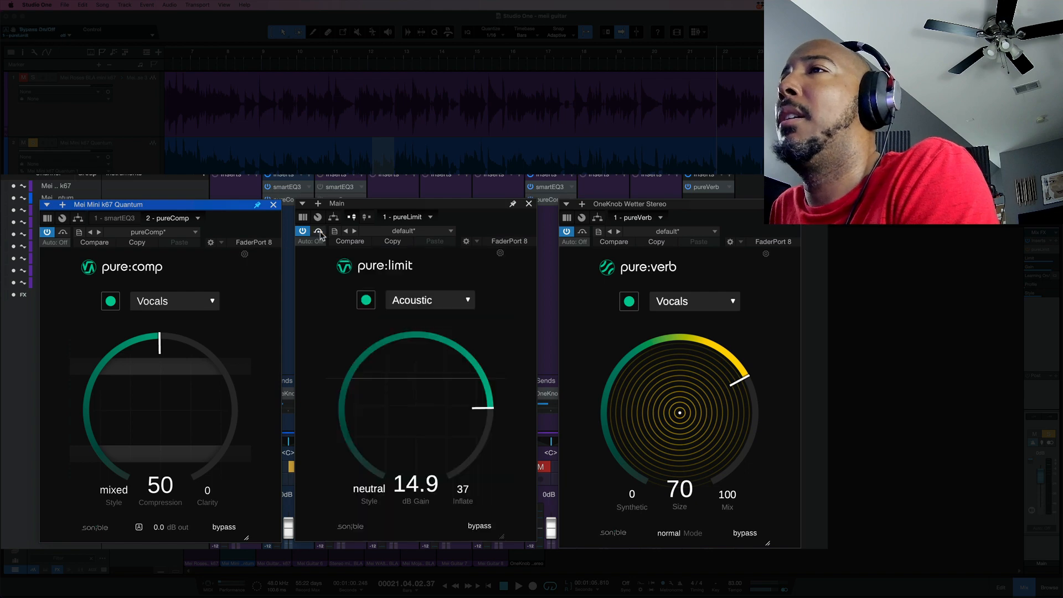
left_click(370, 499)
left_click(370, 499)
left_click(370, 499)
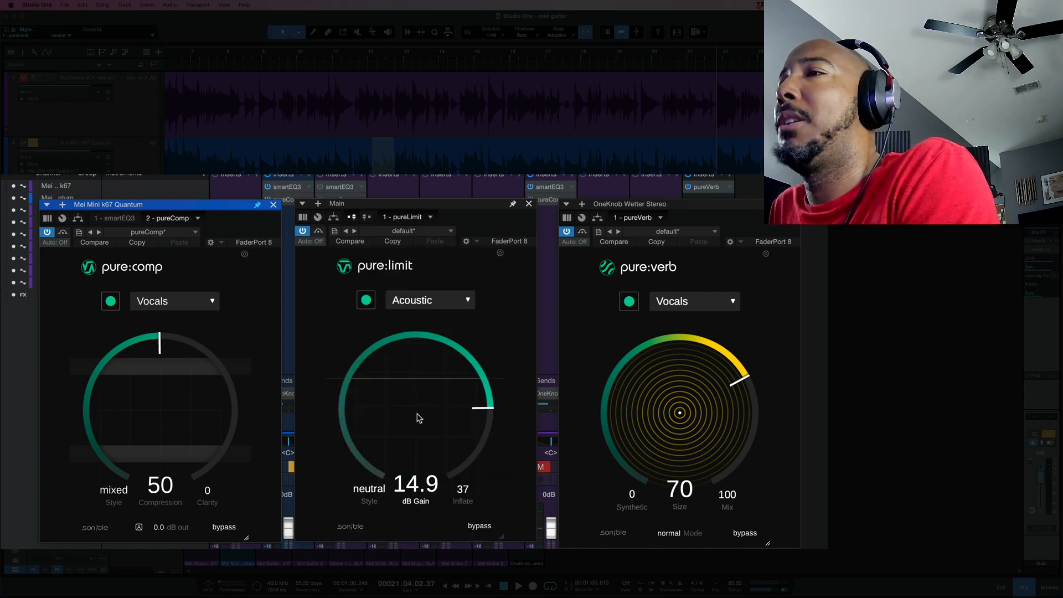
left_click_drag(418, 418, 412, 470)
left_click_drag(419, 418, 419, 416)
left_click_drag(455, 508, 456, 535)
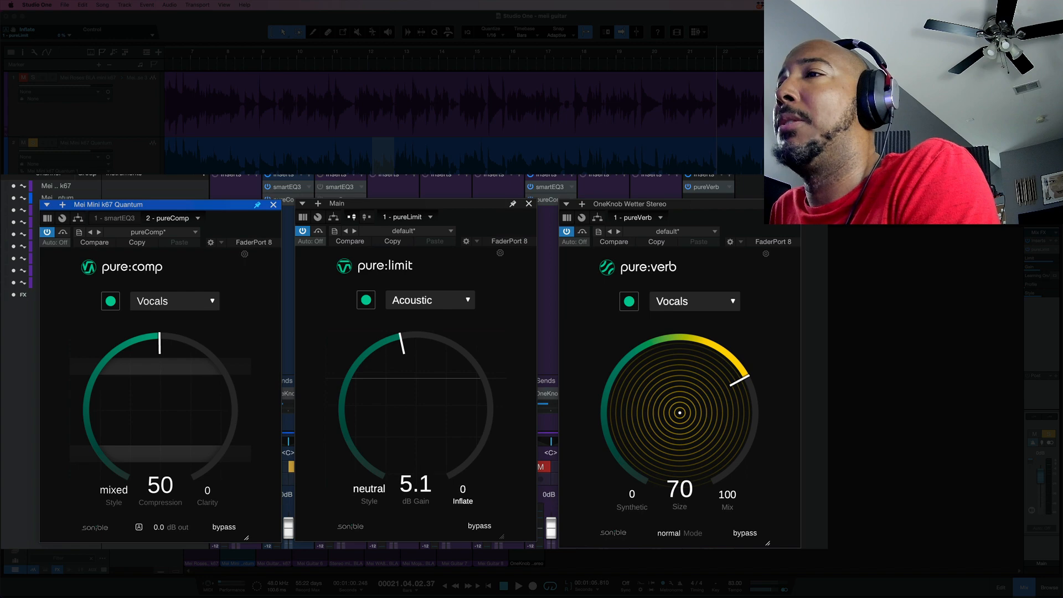
Cycle pure:limit's styles, play the song with the gain lowered to 4.0 dB, and set the style to hard
left_click_drag(380, 501, 380, 498)
left_click(380, 498)
left_click(380, 498)
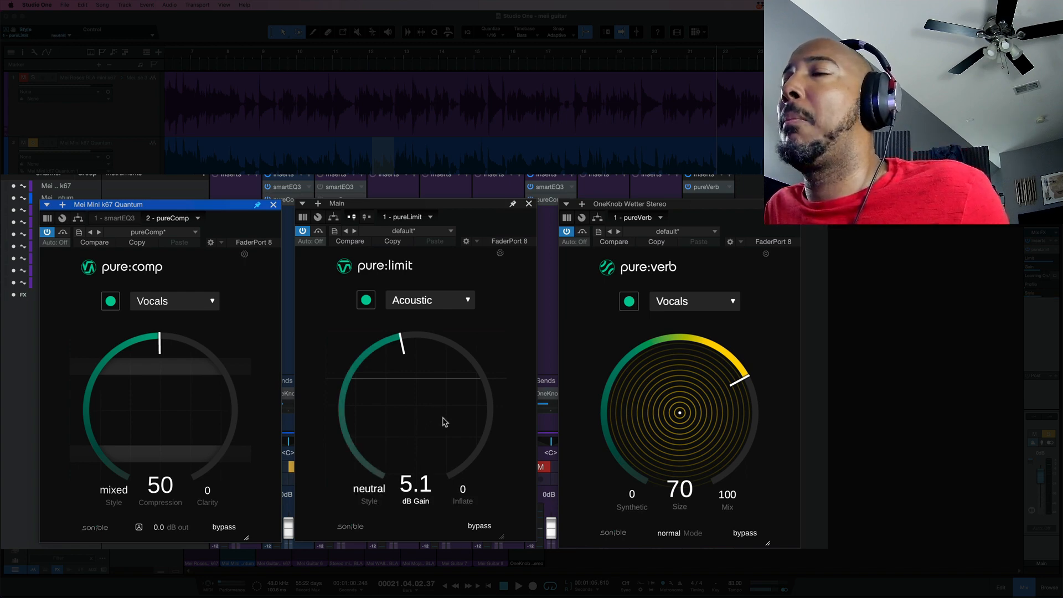
key("space")
left_click_drag(434, 408, 432, 419)
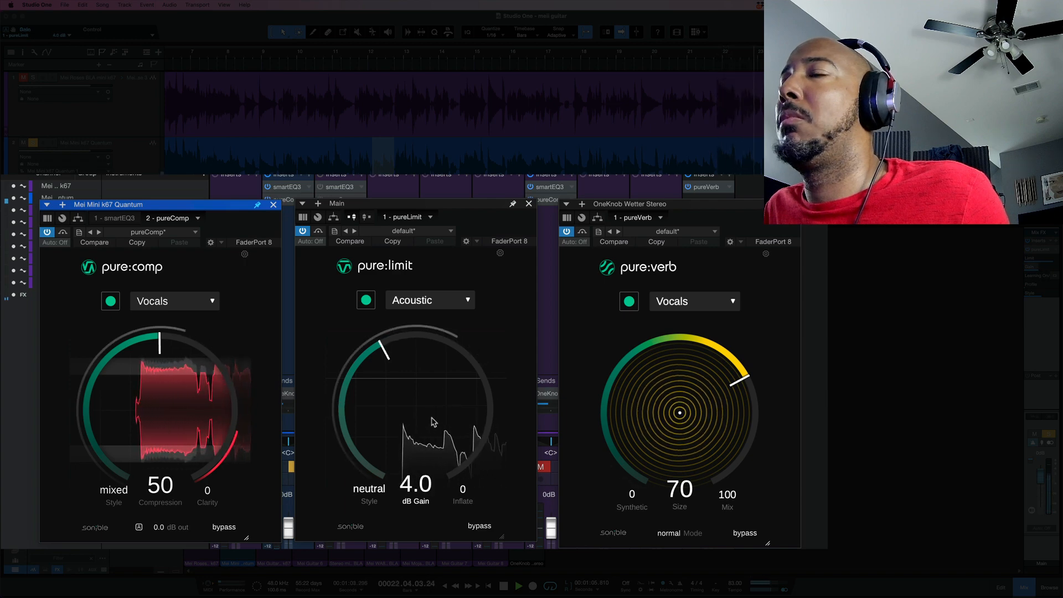
left_click(374, 490)
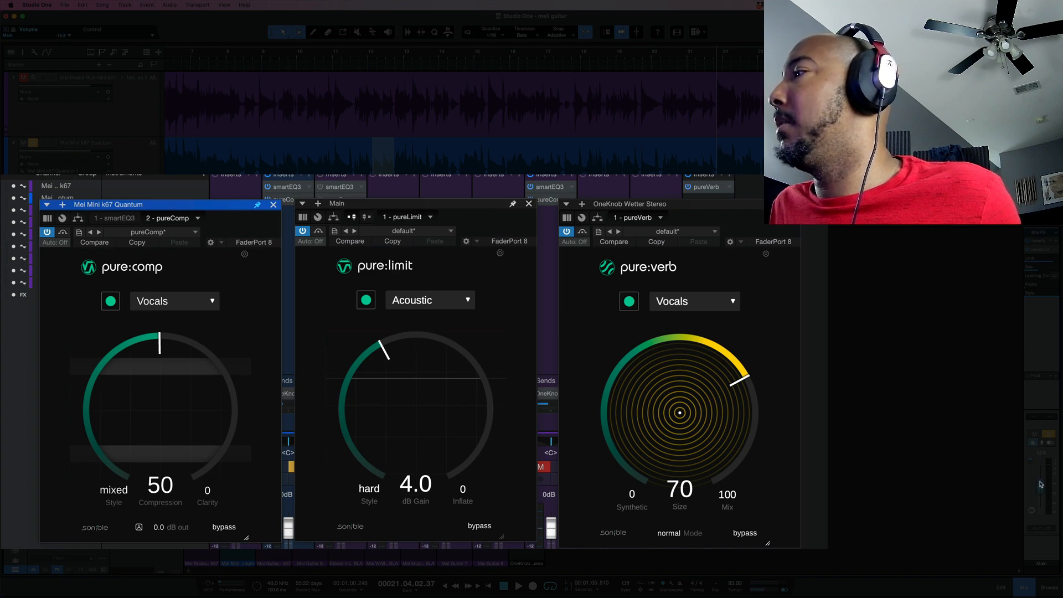
Play the song in pure:limit's hard style and raise the gain to 17.0 dB during playback
key("space")
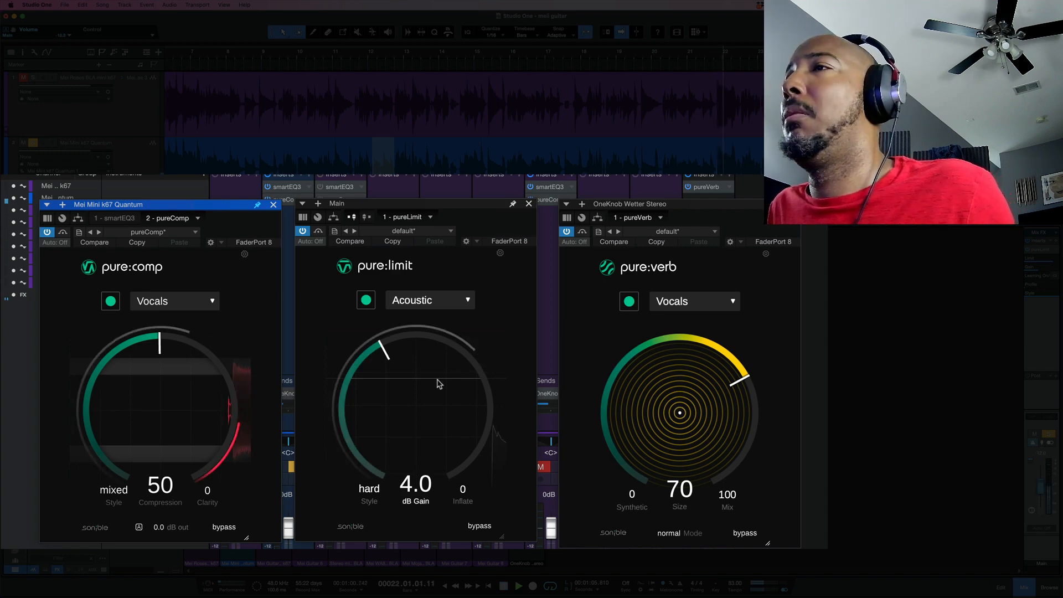
scroll(436, 380, "up", 3)
left_click_drag(433, 380, 424, 331)
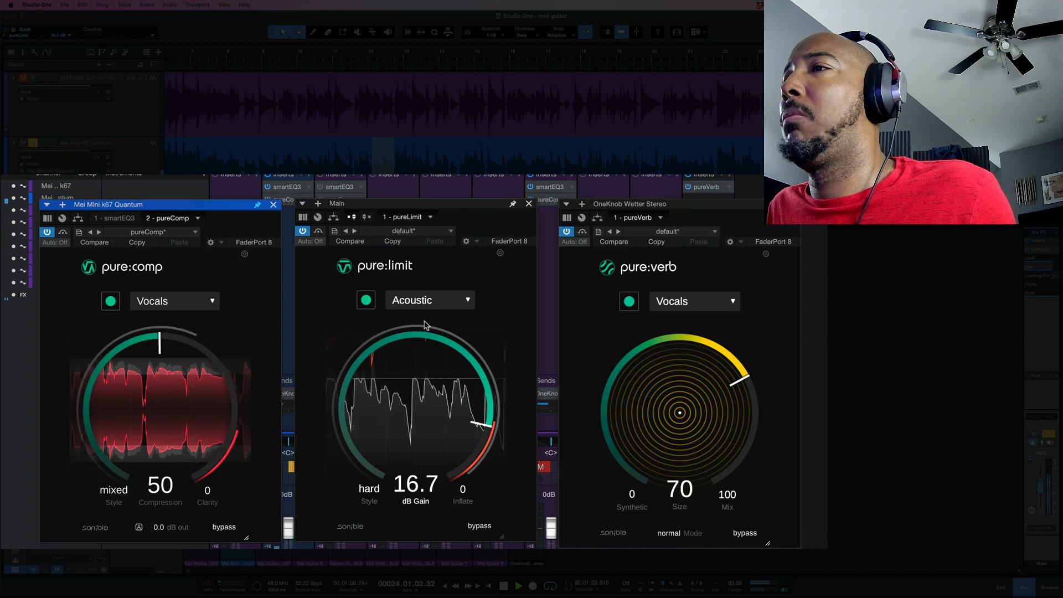
left_click_drag(425, 325, 424, 324)
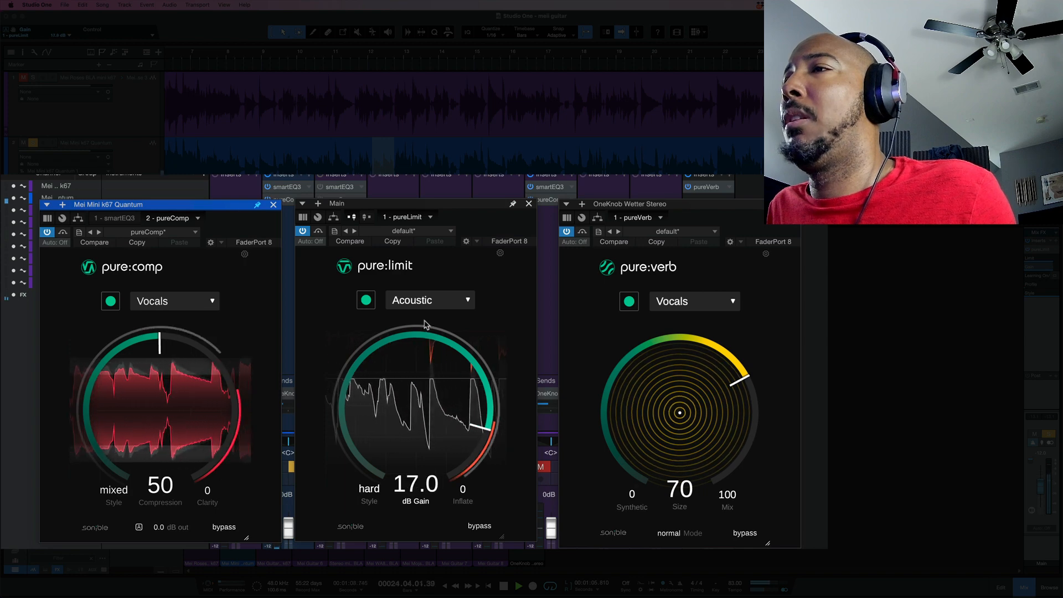
Compare pure:limit's soft and neutral styles during playback, set inflate to 45 in neutral, and stop the song
left_click(370, 498)
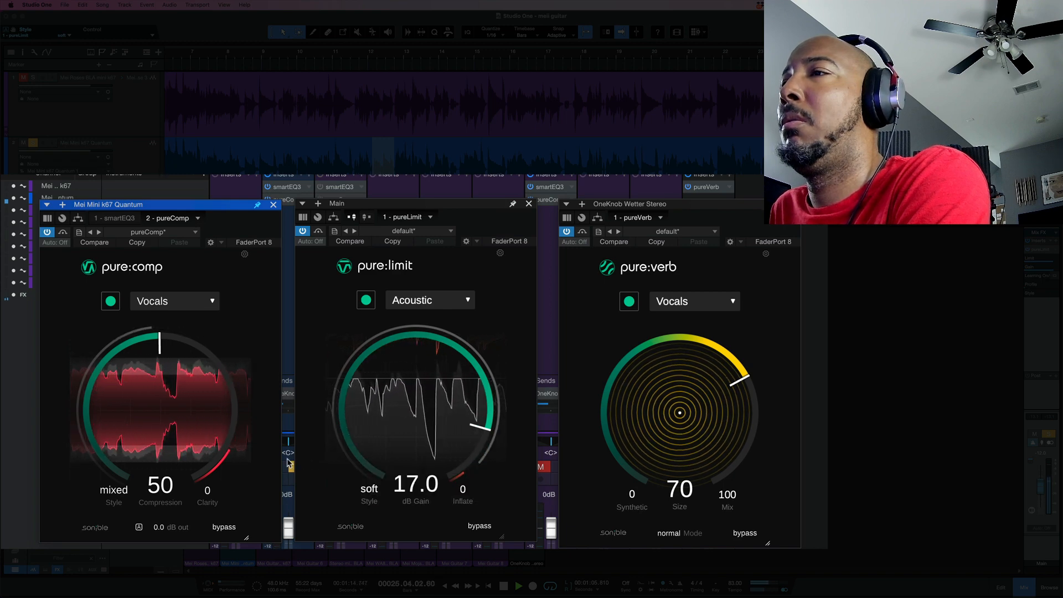
left_click(369, 499)
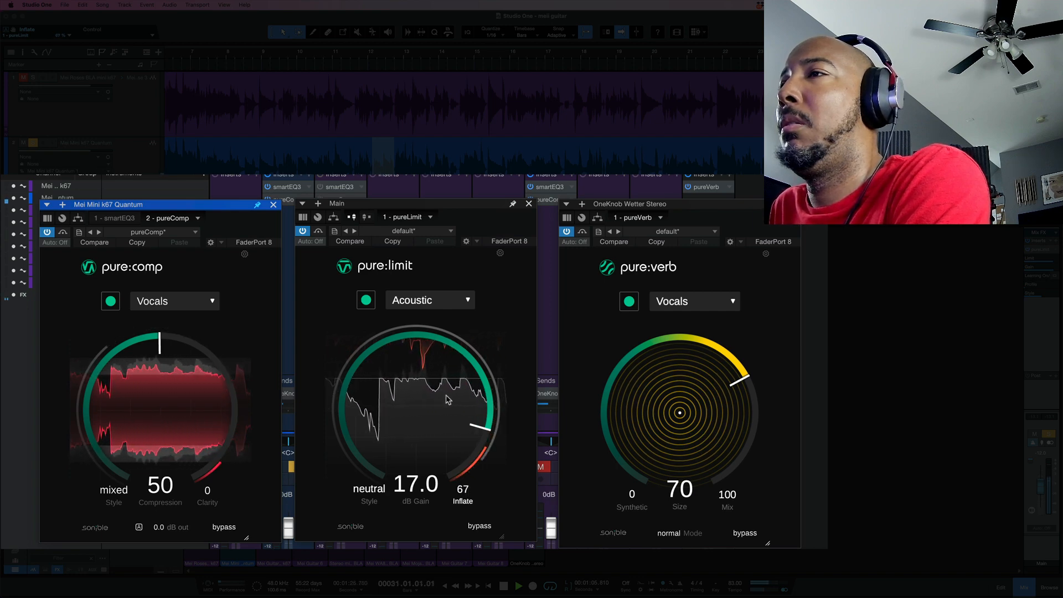
left_click_drag(447, 401, 447, 412)
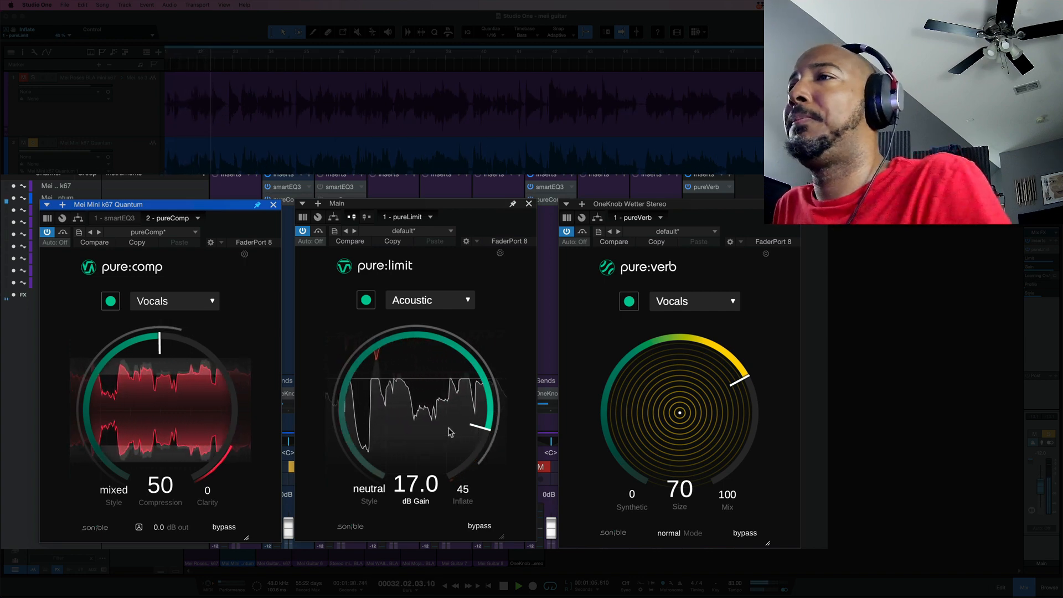
key("space")
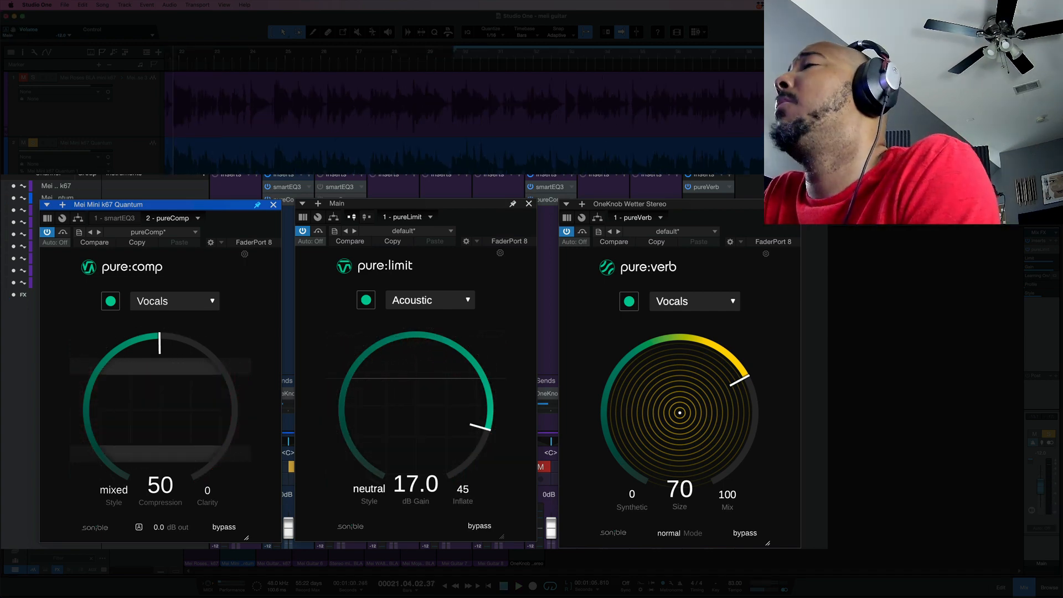